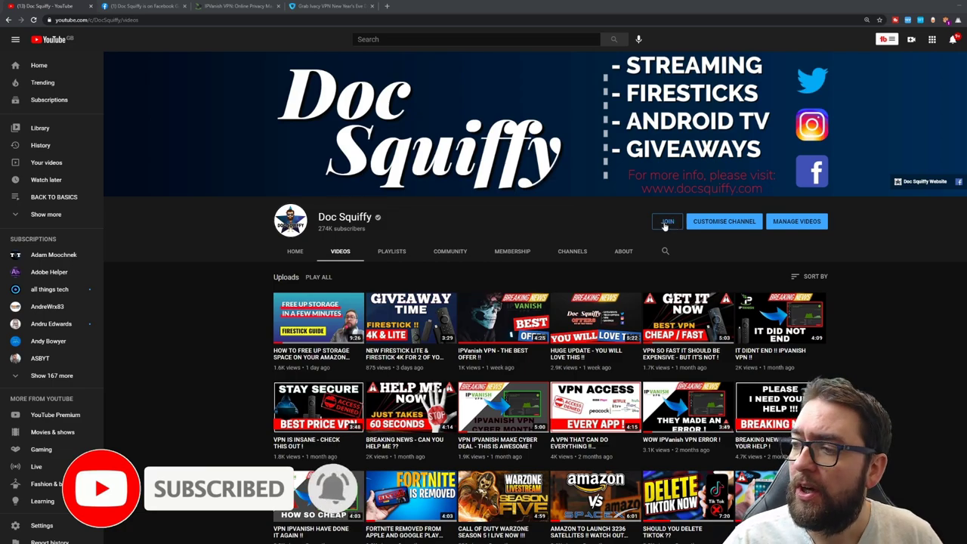
View the YouTube channel's membership offer and the creator's Facebook gaming page
left_click(664, 222)
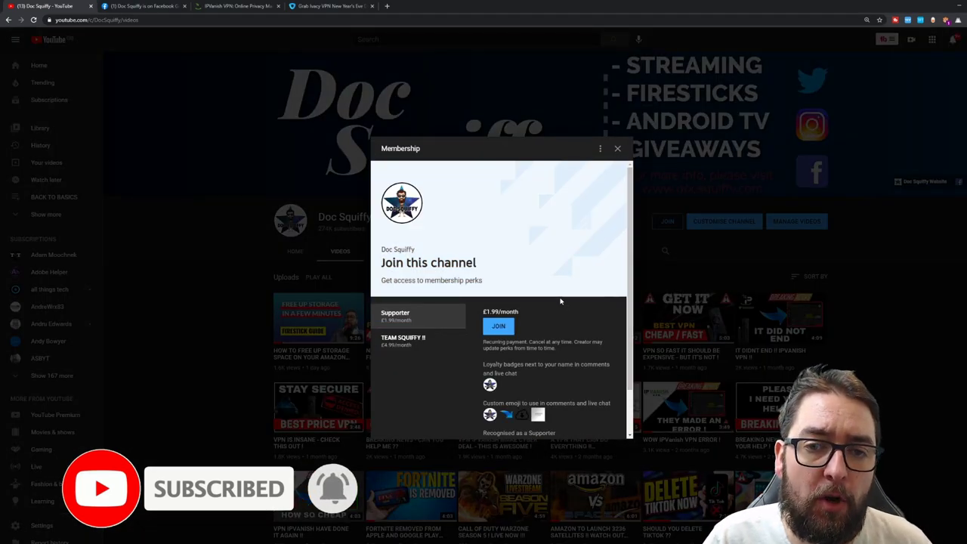
left_click(618, 149)
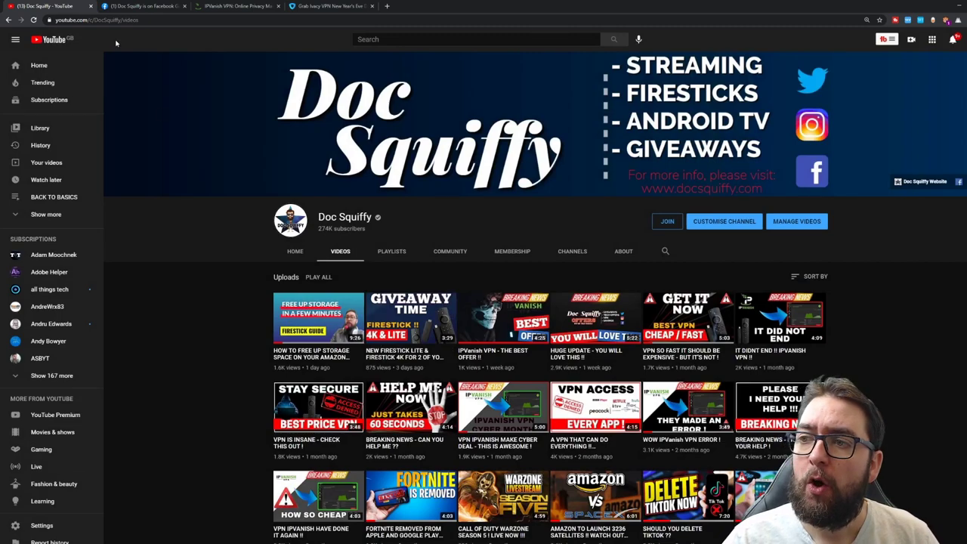
left_click(148, 4)
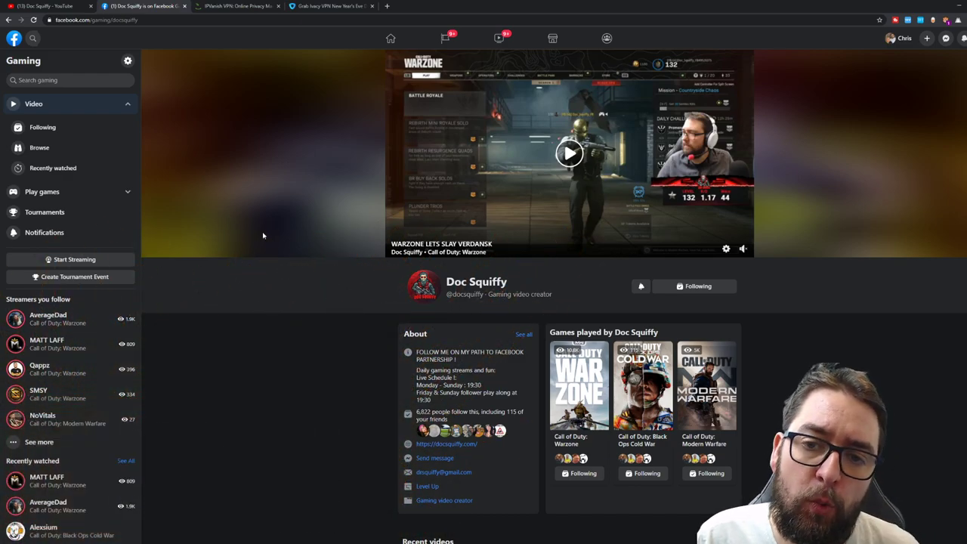
left_click(45, 6)
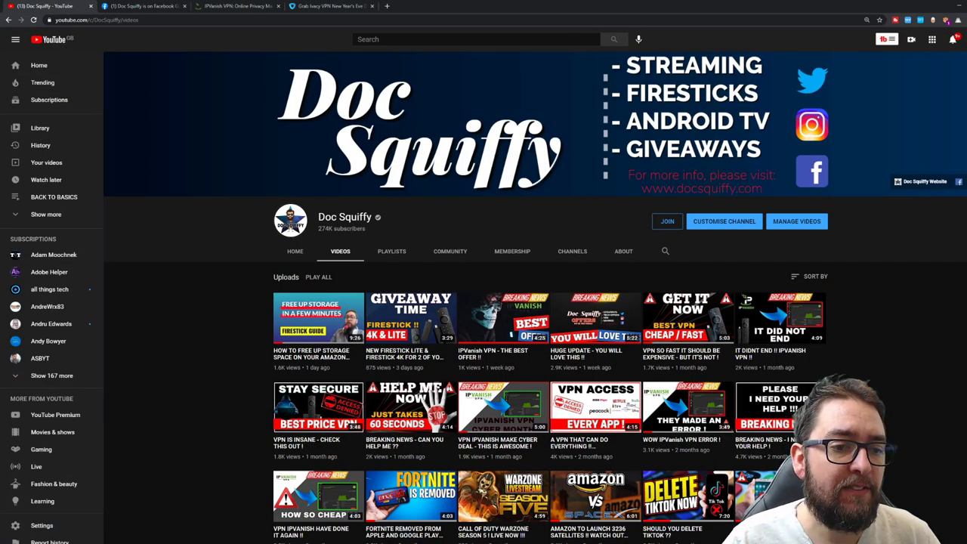
left_click(144, 6)
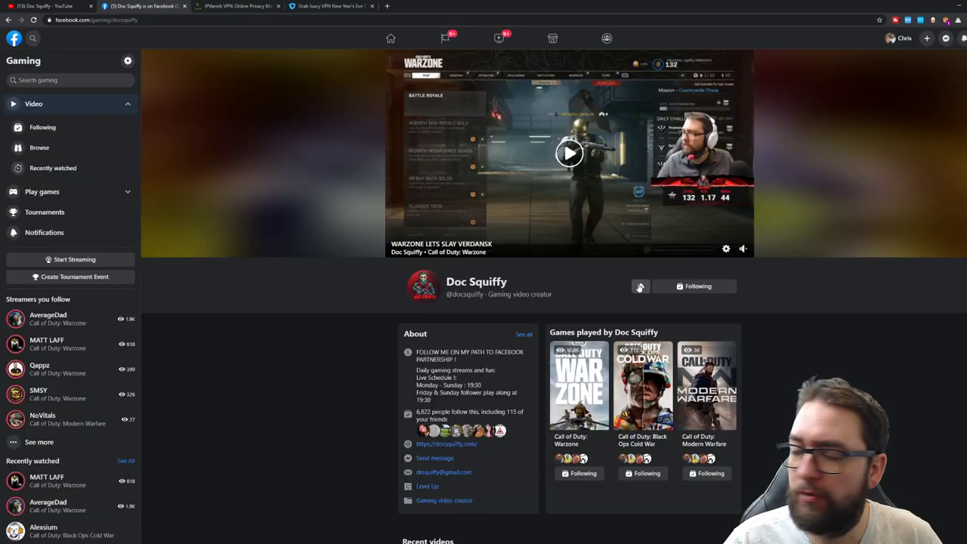
left_click(64, 6)
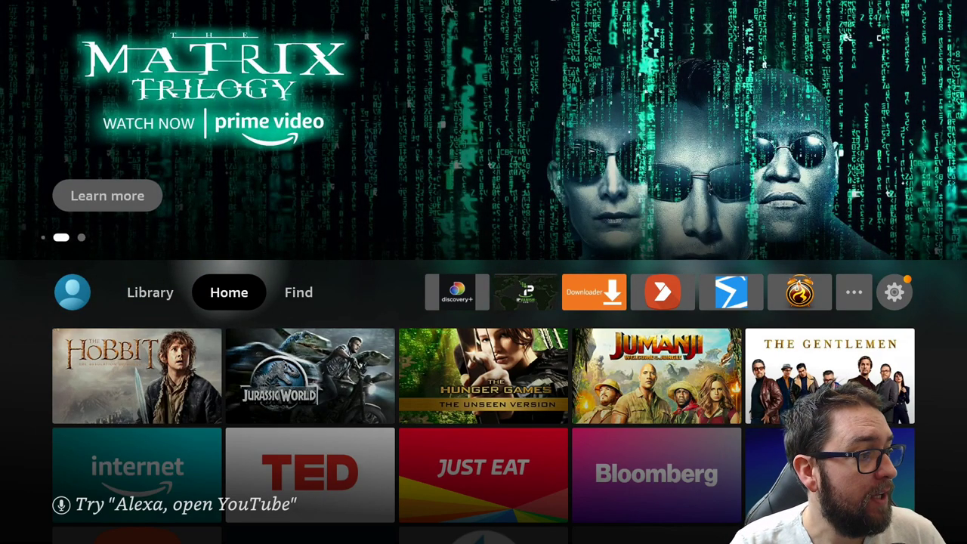
Open the full list of installed apps and channels from the Fire TV home screen
key("Right")
key("Right")
key("Right")
key("Right")
key("Right")
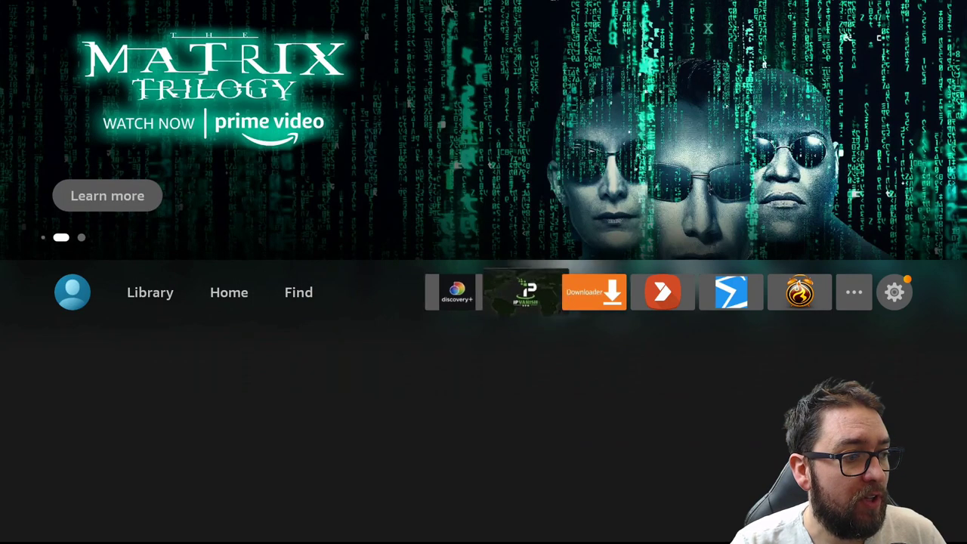
key("Right")
key("Right")
key("Right")
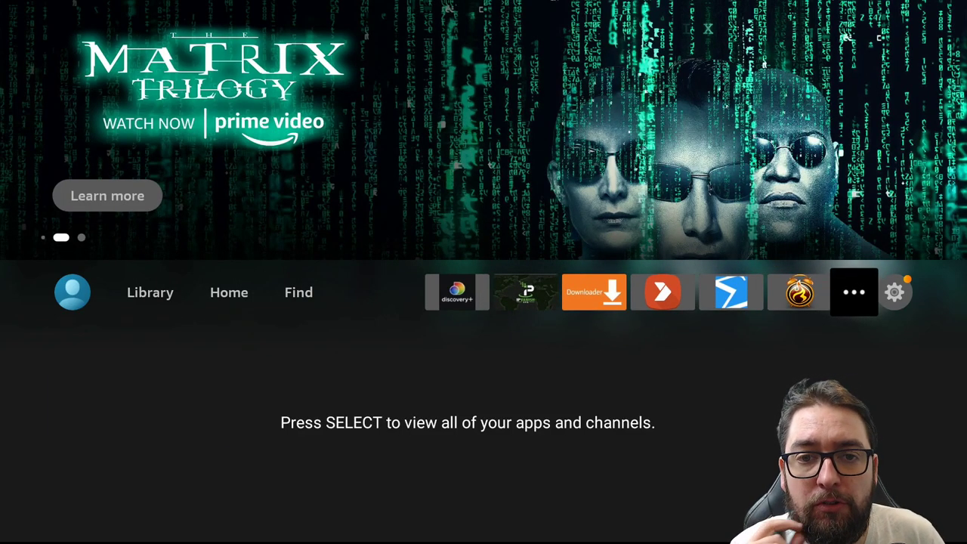
key("Return")
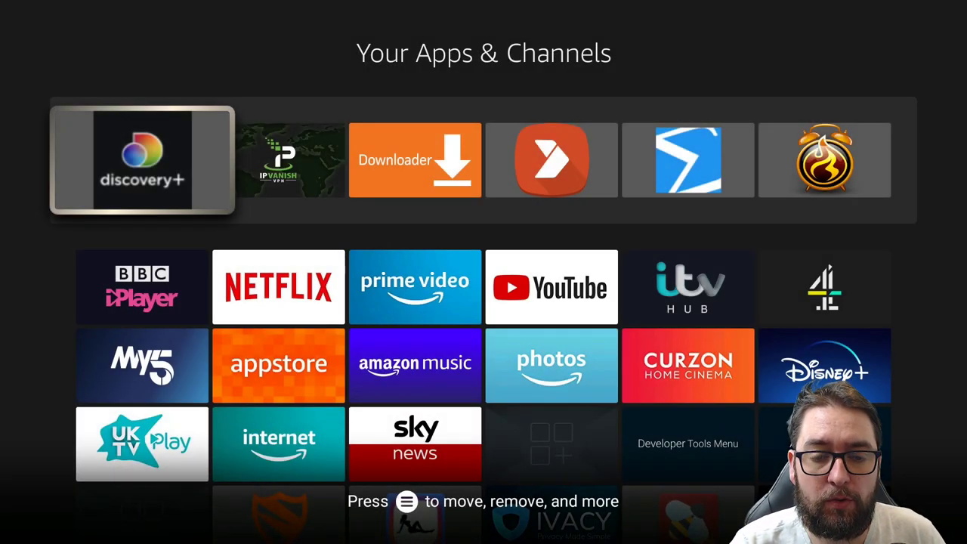
Launch the Mouse Toggle app from the lower rows of the apps list
key("Down")
key("Down")
key("Down")
key("Down")
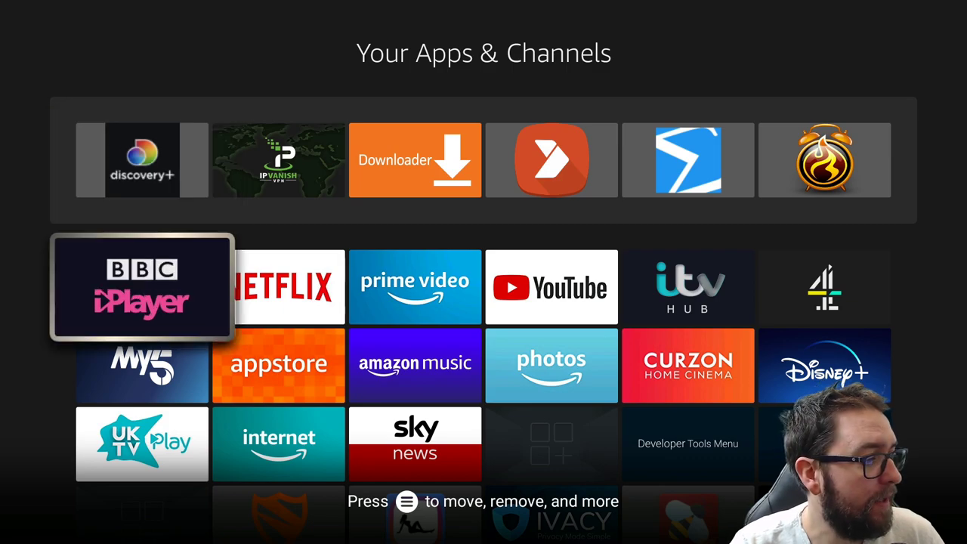
key("Down")
key("Right")
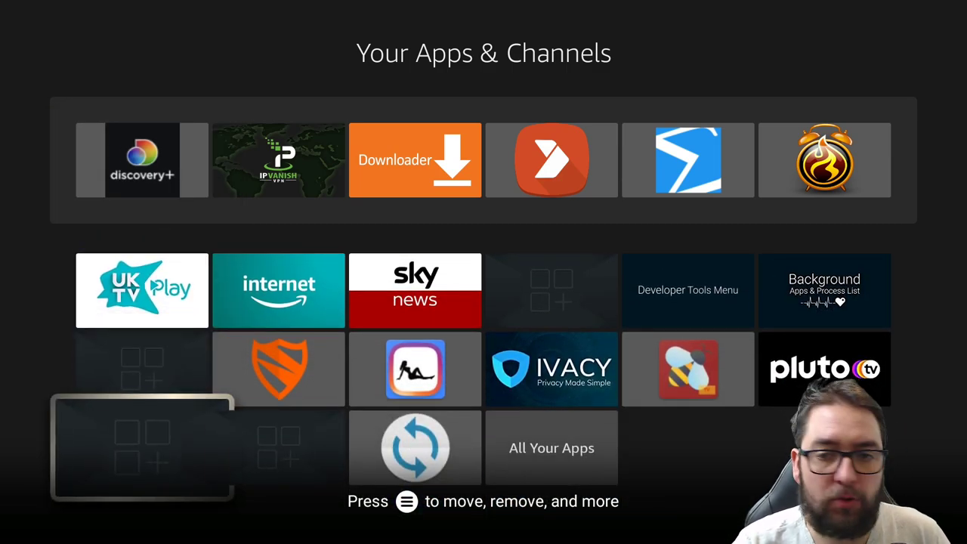
key("Right")
key("Return")
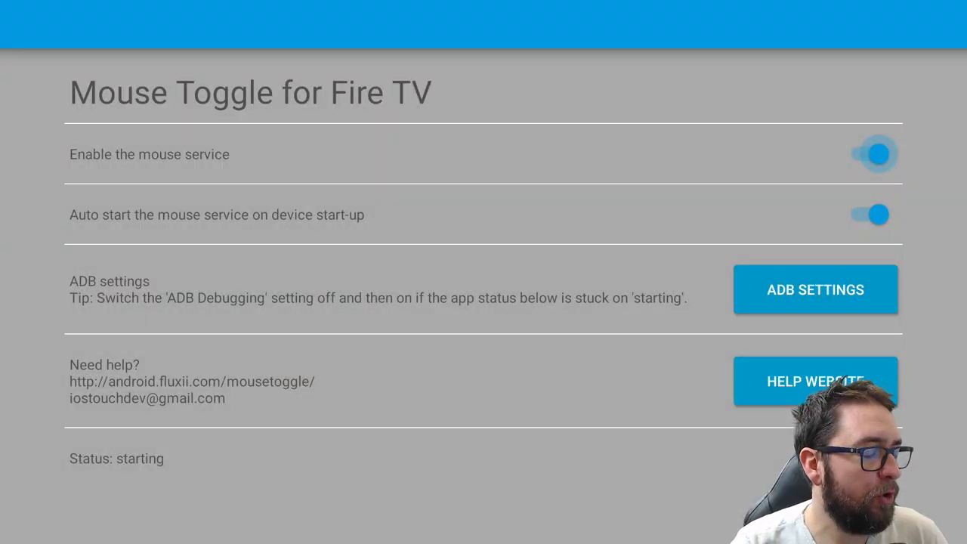
Switch the mouse service and its auto start on device start-up off, and turn both back on
key("Down")
key("Up")
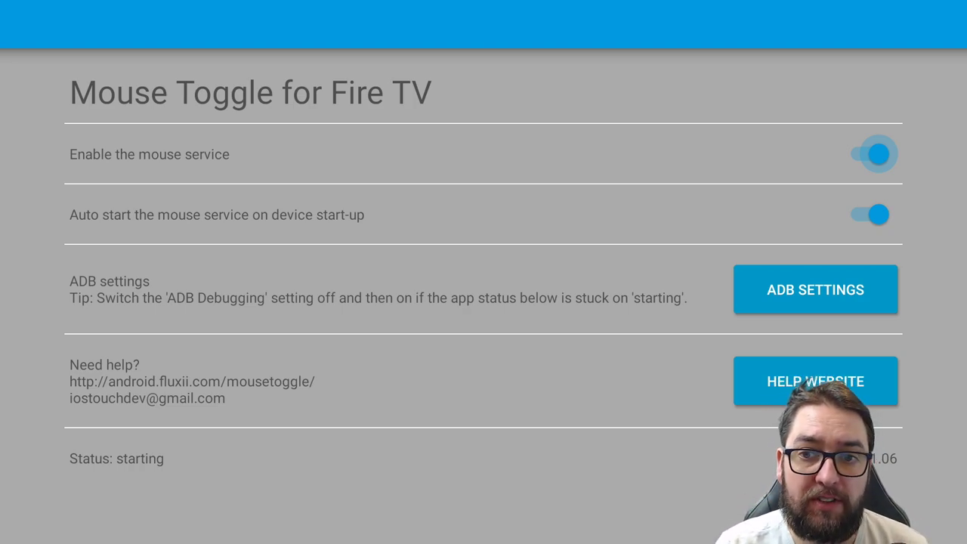
key("Down")
key("Up")
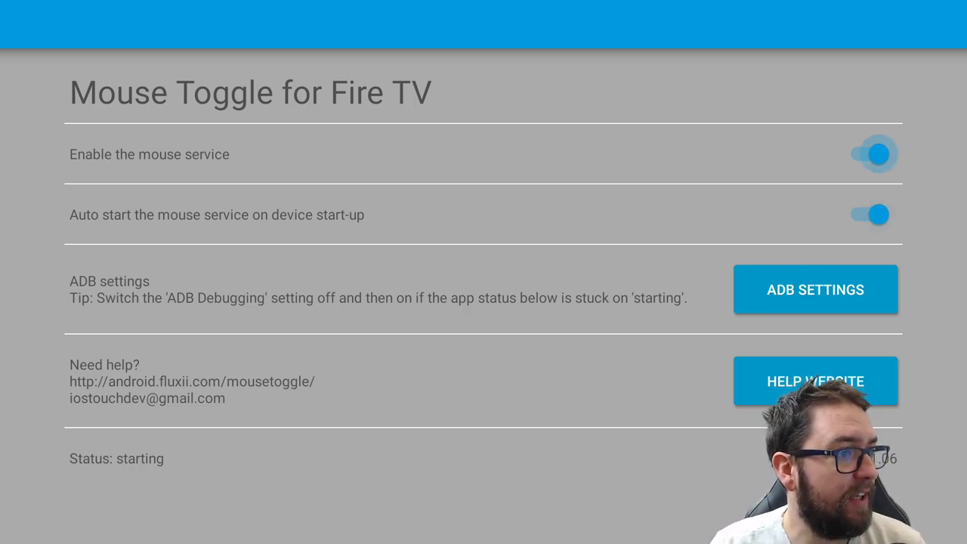
key("Return")
key("Down")
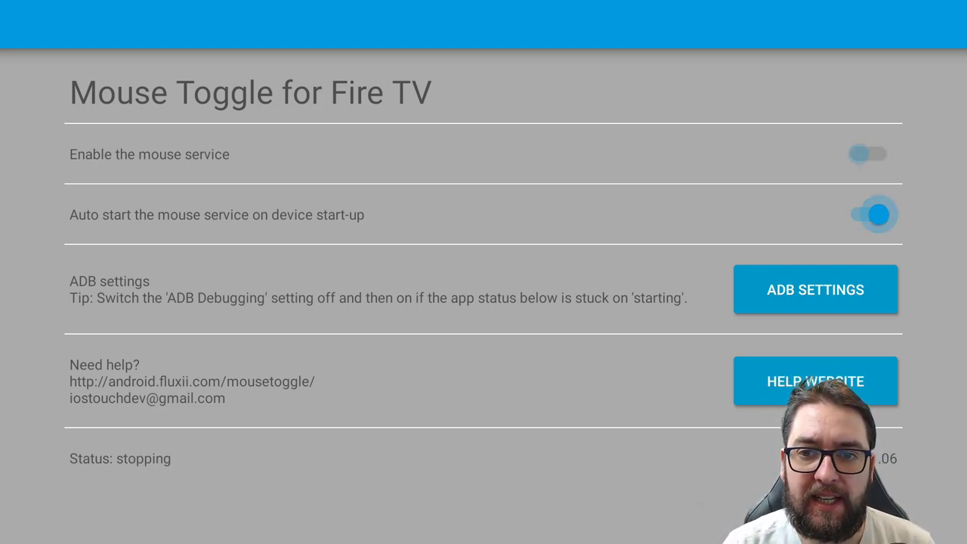
key("Return")
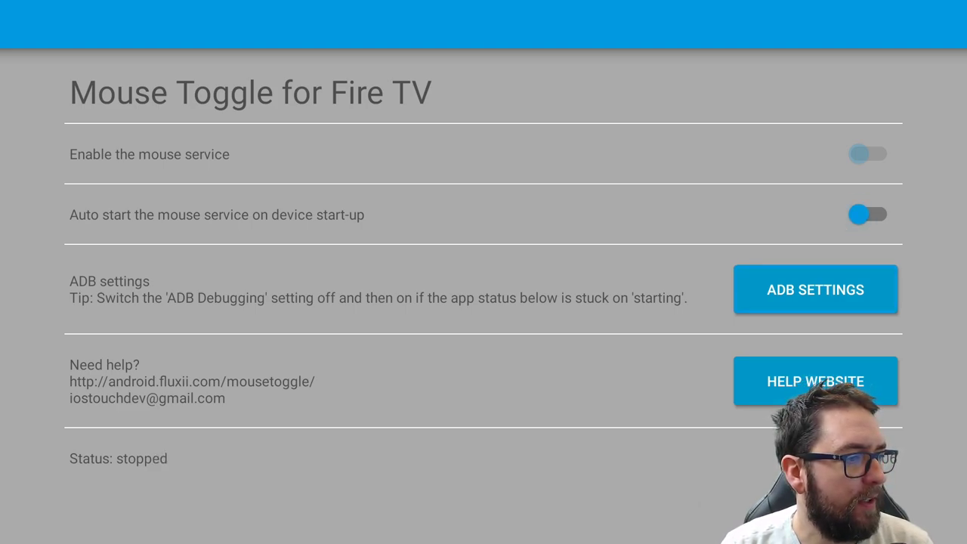
key("Return")
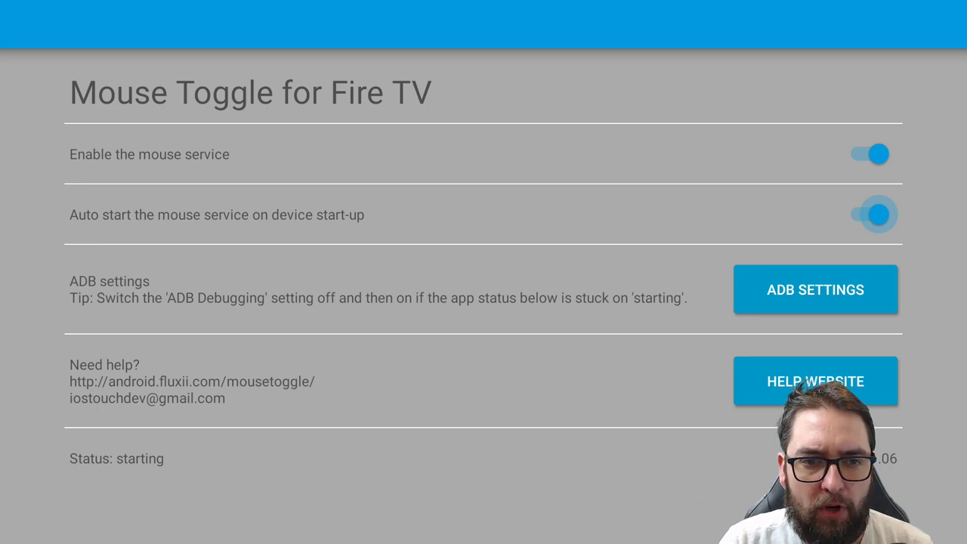
Return to the home screen and open the My Fire TV settings
key("Home")
key("Down")
key("Up")
key("Right")
key("Right")
key("Right")
key("Right")
key("Right")
key("Right")
key("Right")
key("Right")
key("Right")
key("Down")
key("Down")
key("Right")
key("Down")
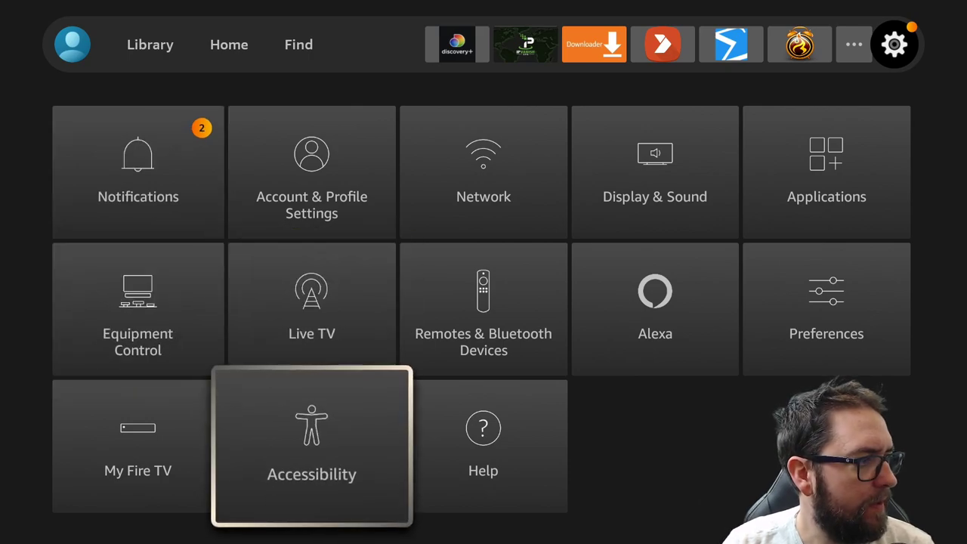
key("Left")
key("Return")
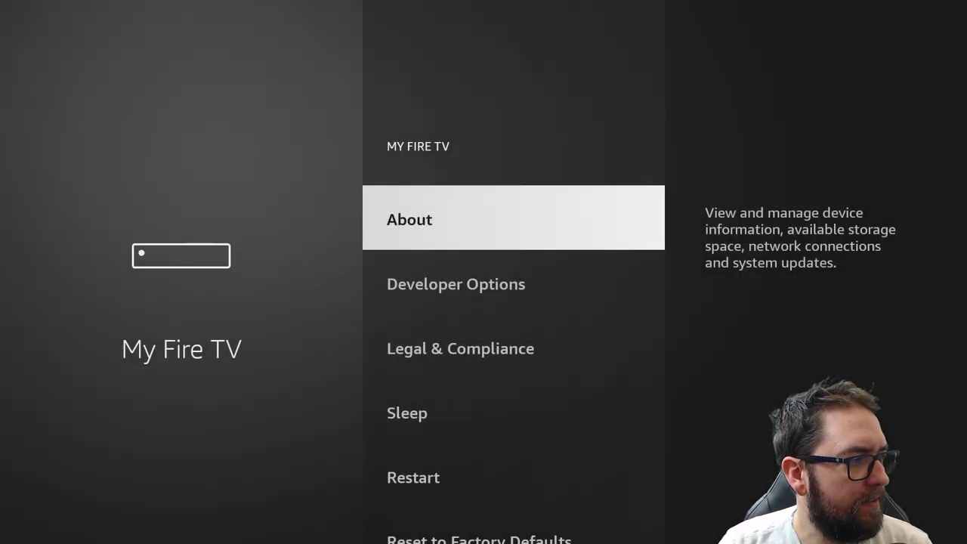
Turn ADB Debugging off and back on in Developer Options
key("Down")
key("Return")
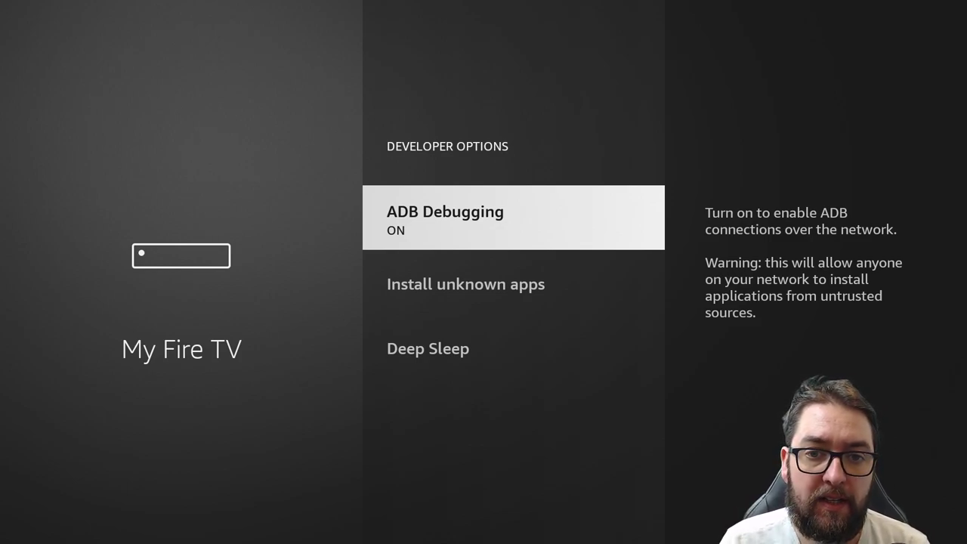
key("Return")
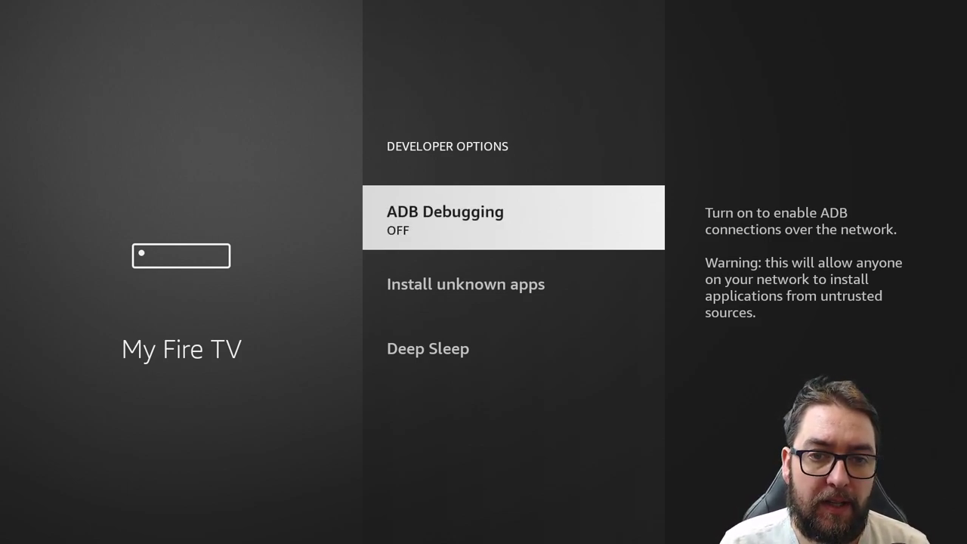
key("Return")
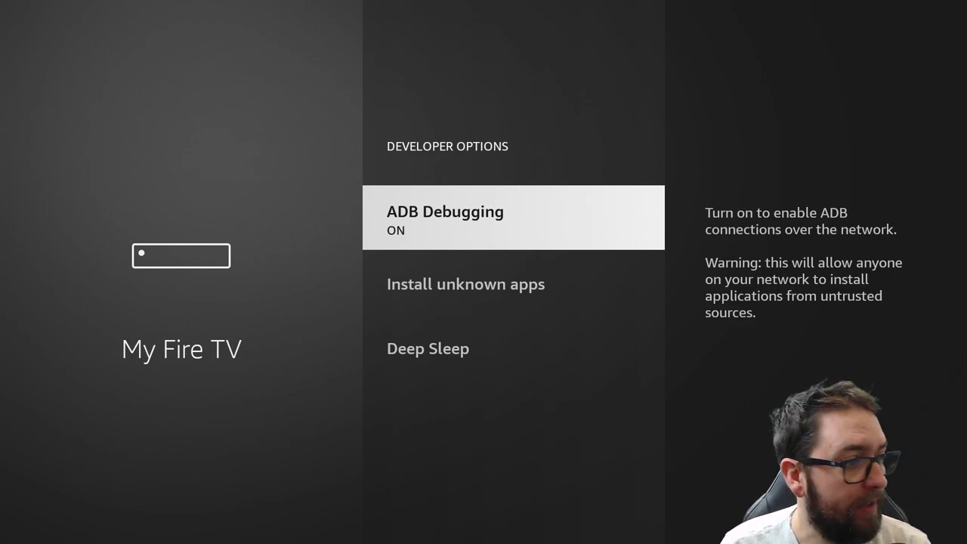
Return to the home screen and launch Aptoide TV
key("Home")
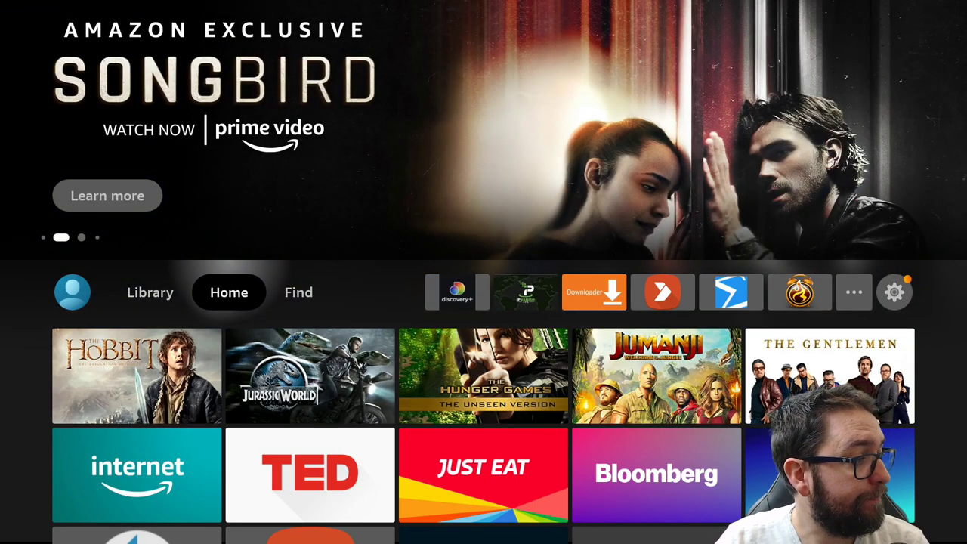
key("Right")
key("Right")
key("Right")
key("Right")
key("Right")
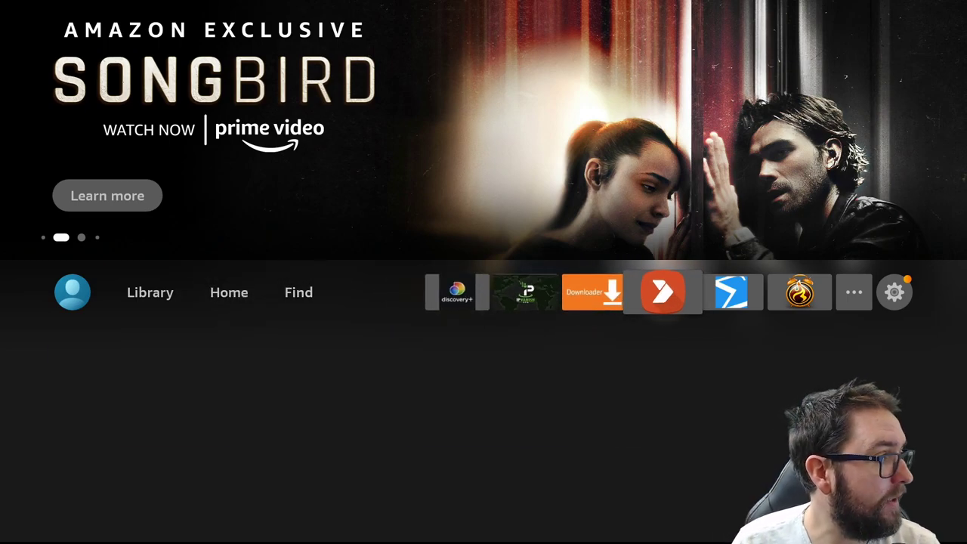
key("Return")
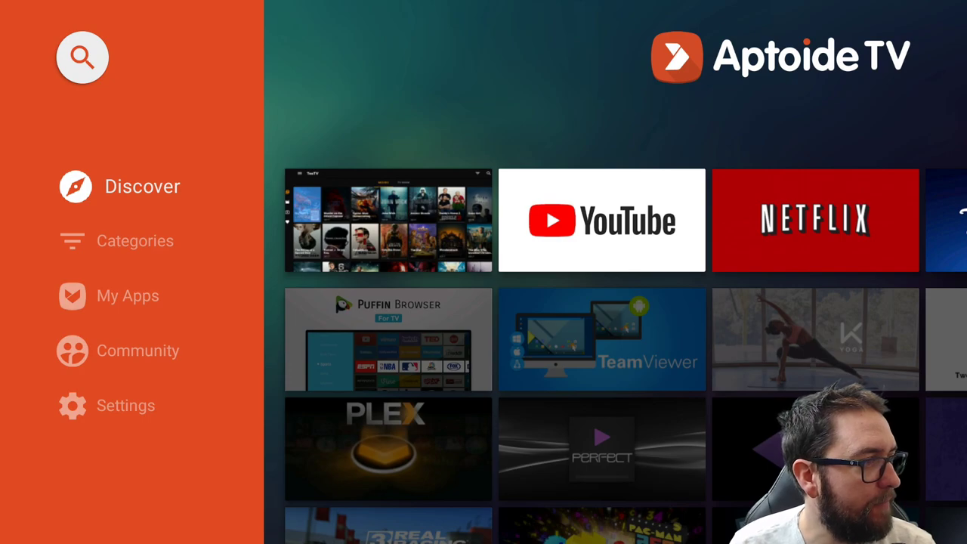
Try the mouse pointer on Aptoide TV's search and its on-screen keyboard, and go back to browse down to Streaming Apps
key("Right")
key("Down")
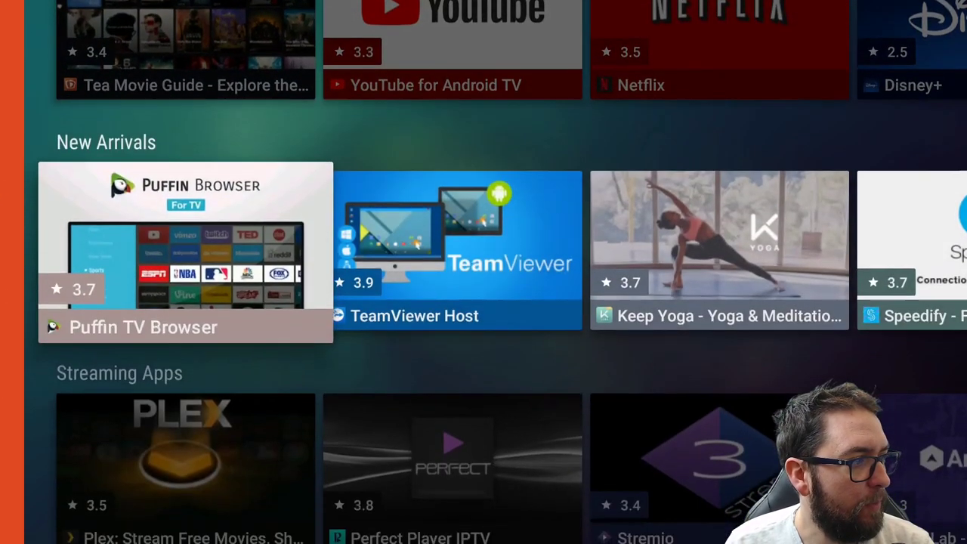
key("Up")
key("Right")
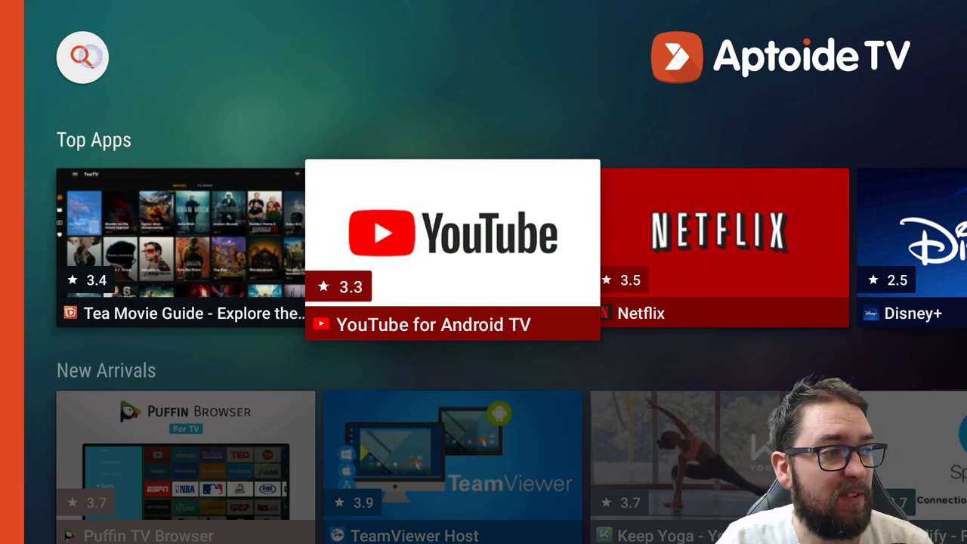
left_click(83, 56)
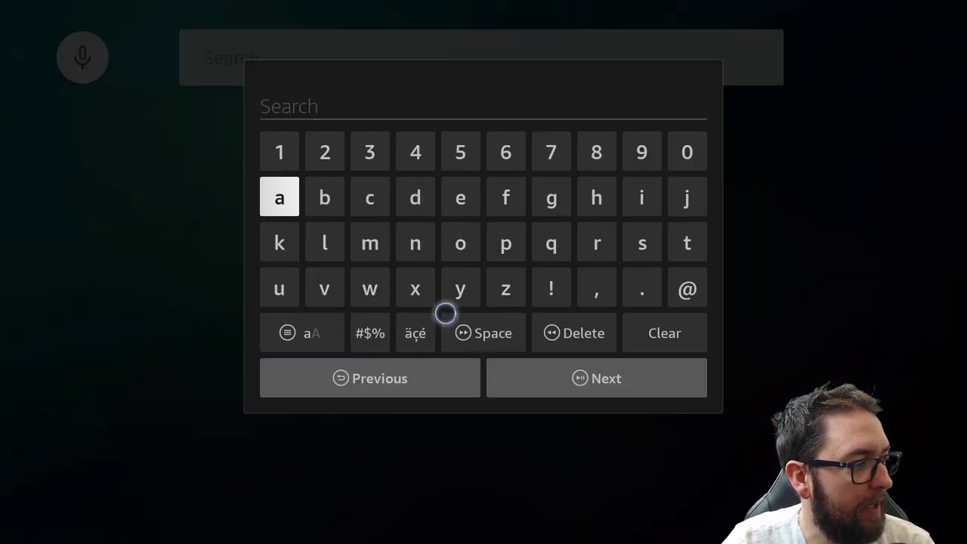
left_click(434, 388)
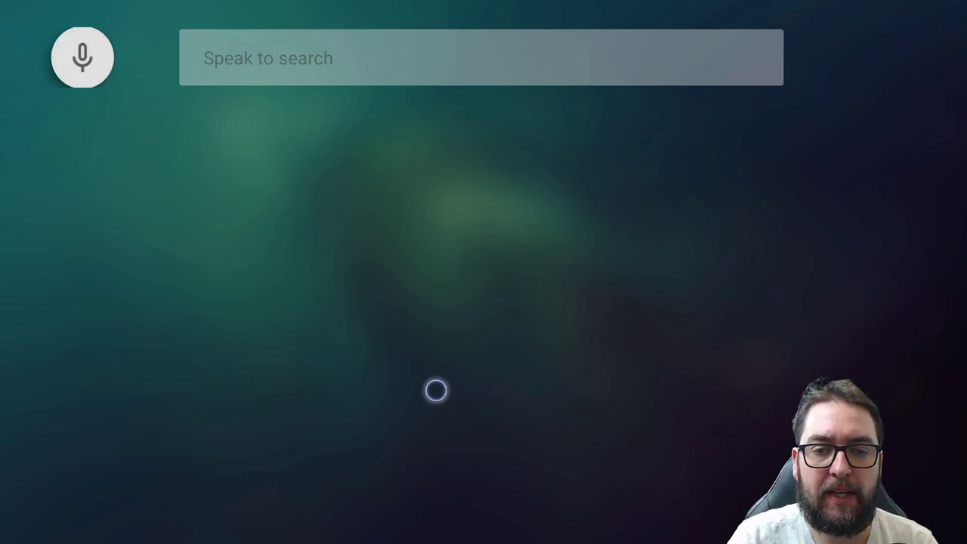
key("Escape")
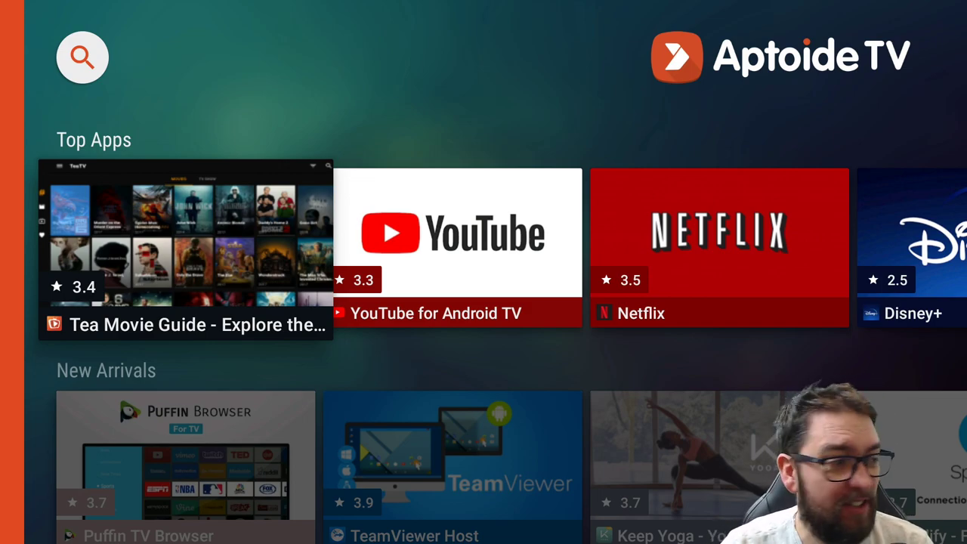
key("Down")
key("Down")
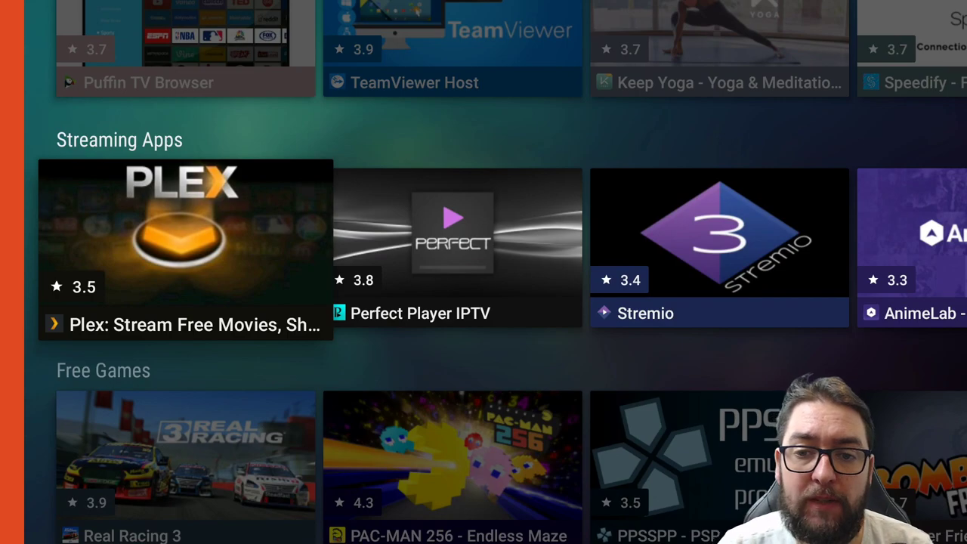
Return to the home screen and open the search page from Find
key("Home")
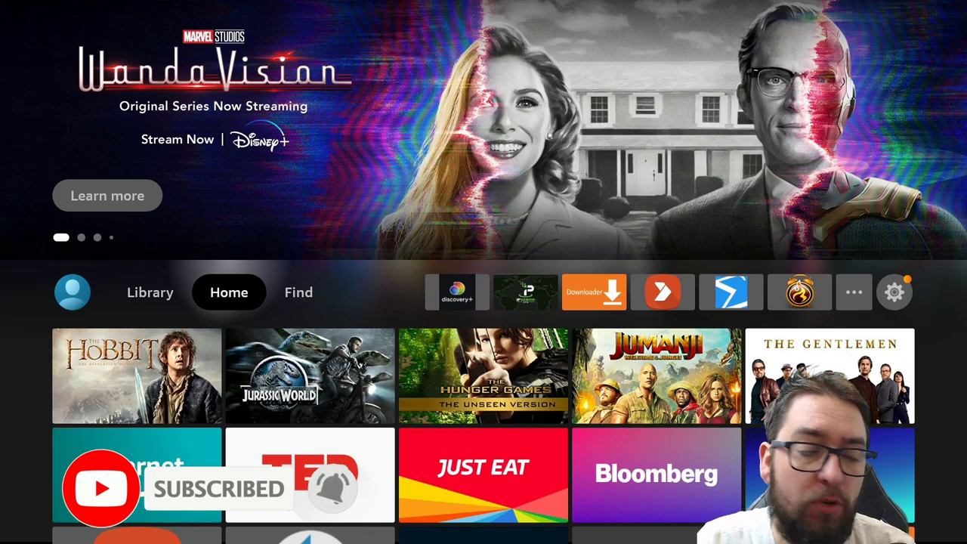
key("Right")
key("Right")
key("Right")
key("Right")
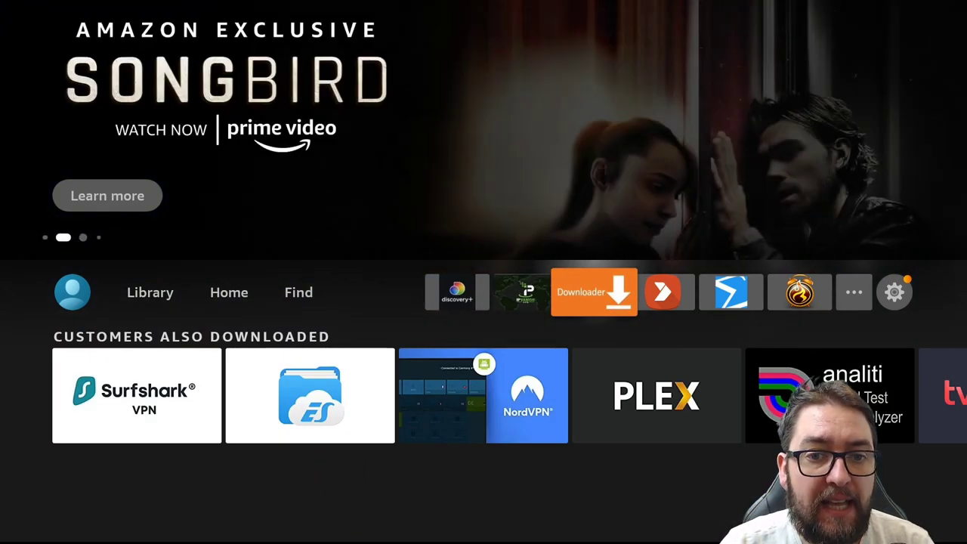
key("Left")
key("Left")
key("Left")
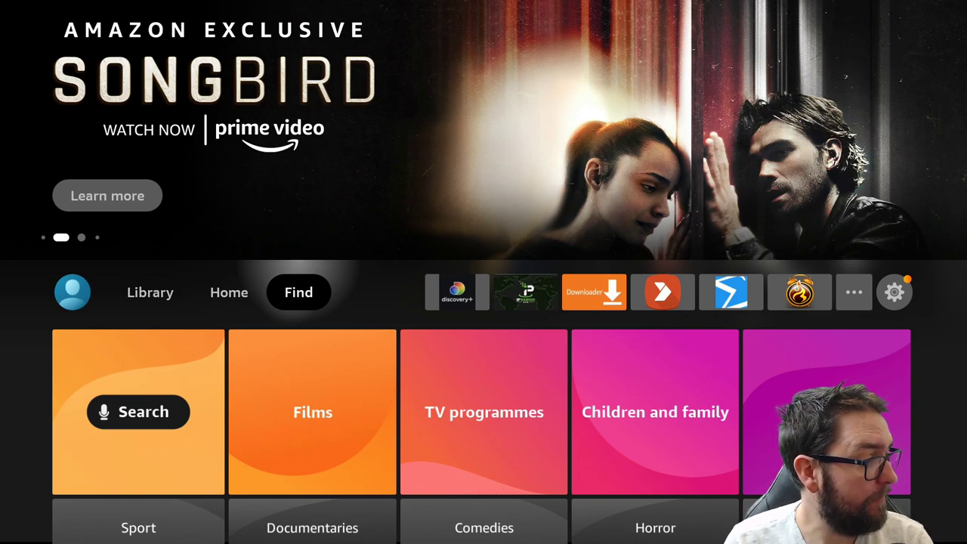
key("Down")
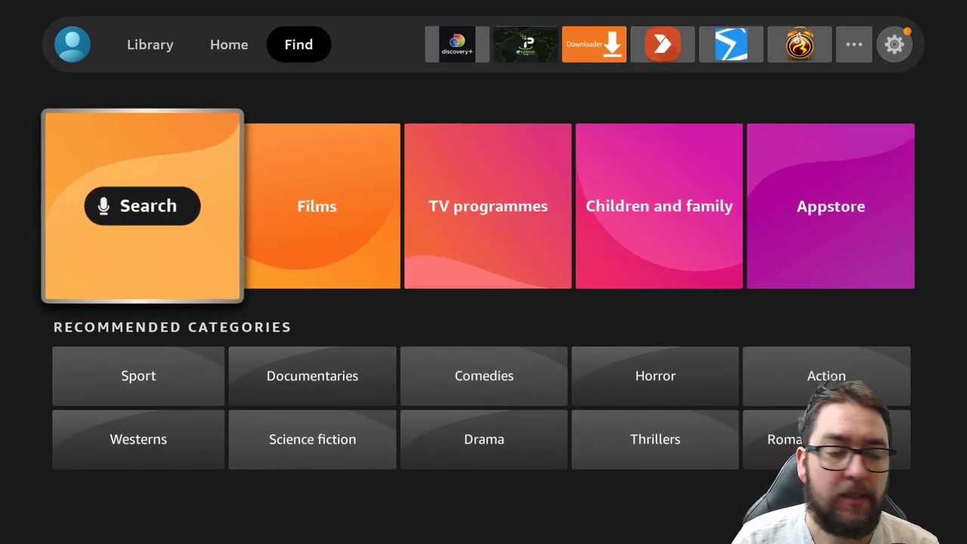
key("Return")
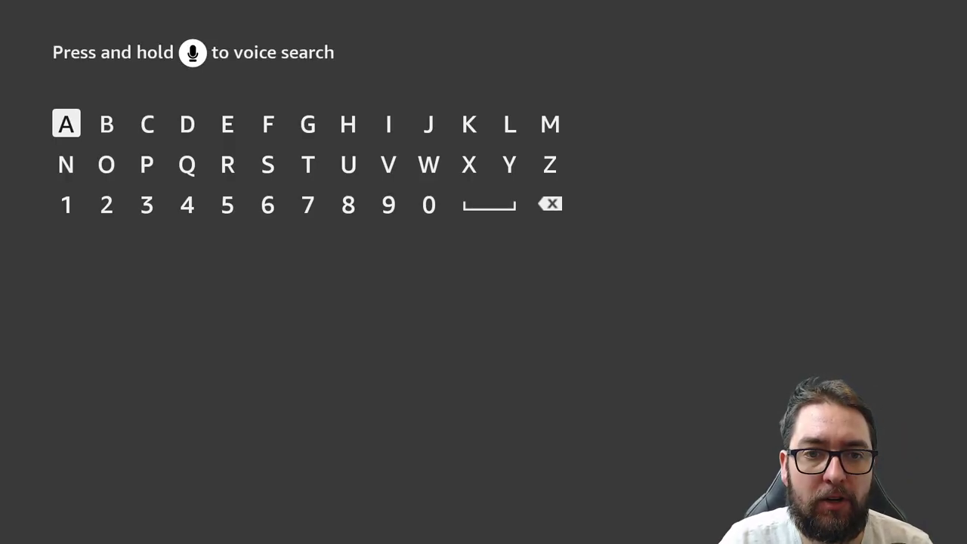
Enter "Dow" as the search term
key("Right")
key("Right")
key("Right")
key("Return")
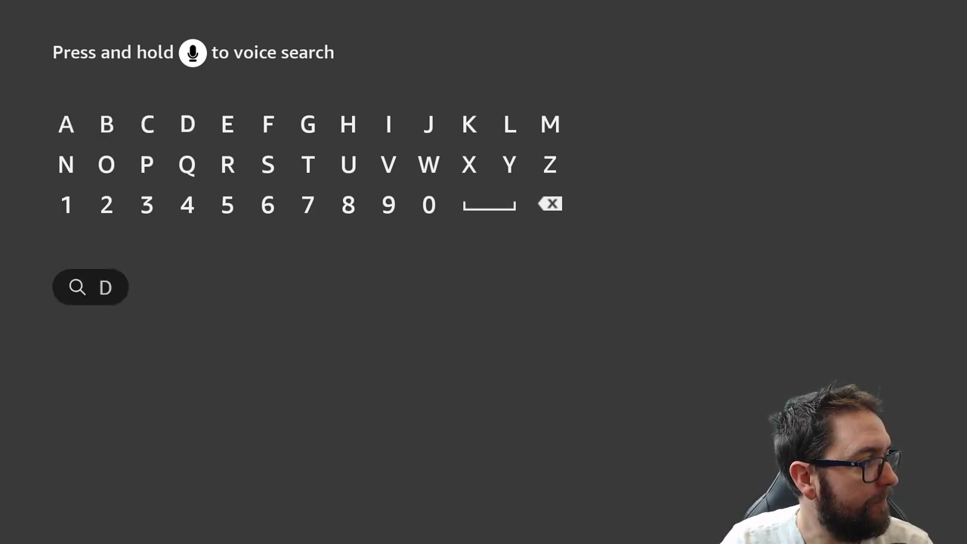
key("Down")
key("Left")
key("Left")
key("Return")
key("Right")
key("Right")
key("Right")
key("Right")
key("Right")
key("Right")
key("Right")
key("Right")
key("Return")
Choose the Downloader suggestion to show its search results
key("Down")
key("Left")
key("Left")
key("Left")
key("Left")
key("Left")
key("Left")
key("Down")
key("Down")
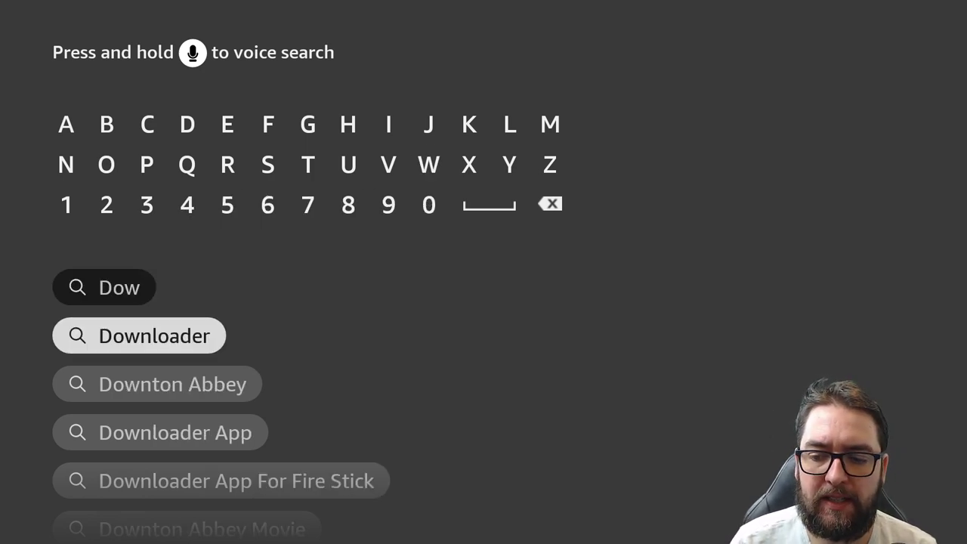
key("Return")
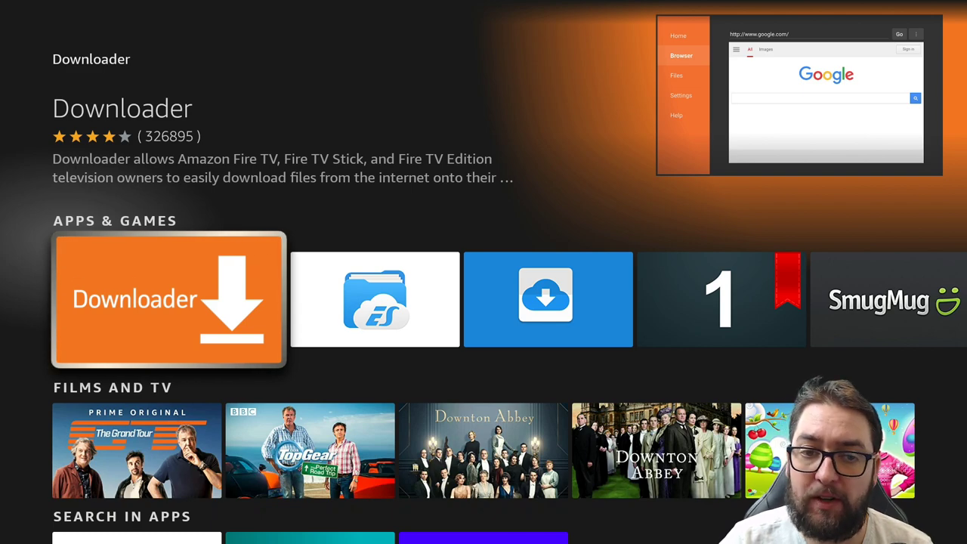
Return to the home screen and open the My Fire TV settings
key("Home")
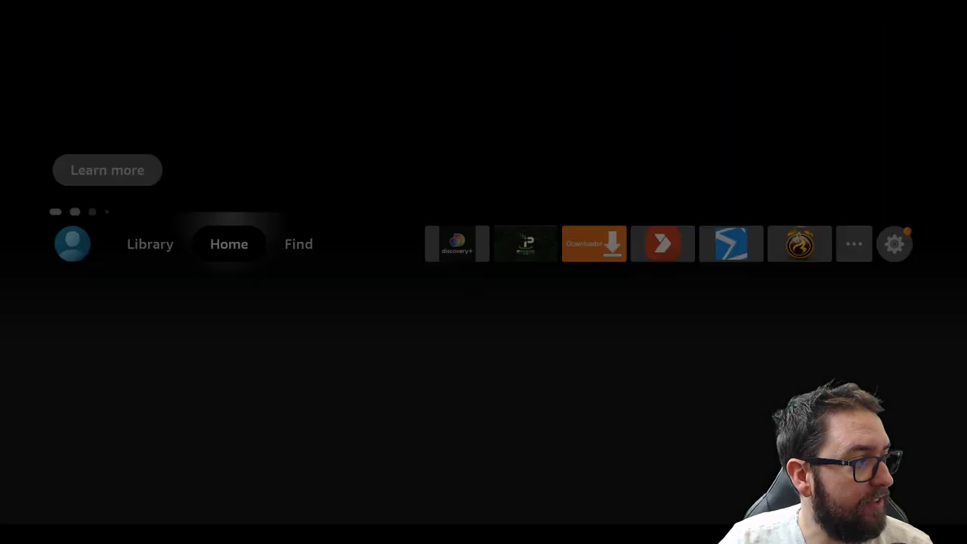
key("Up")
key("Right")
key("Right")
key("Right")
key("Right")
key("Right")
key("Right")
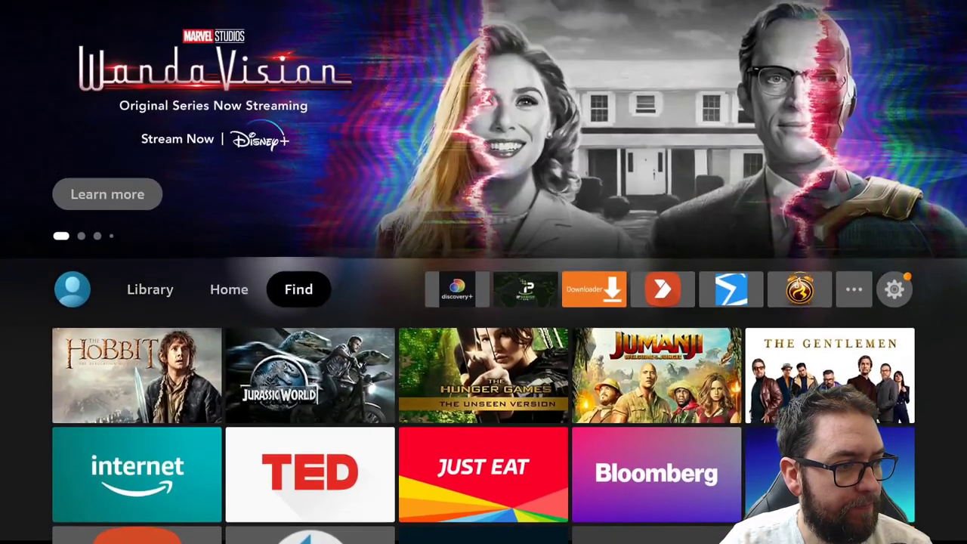
key("Right")
key("Right")
key("Right")
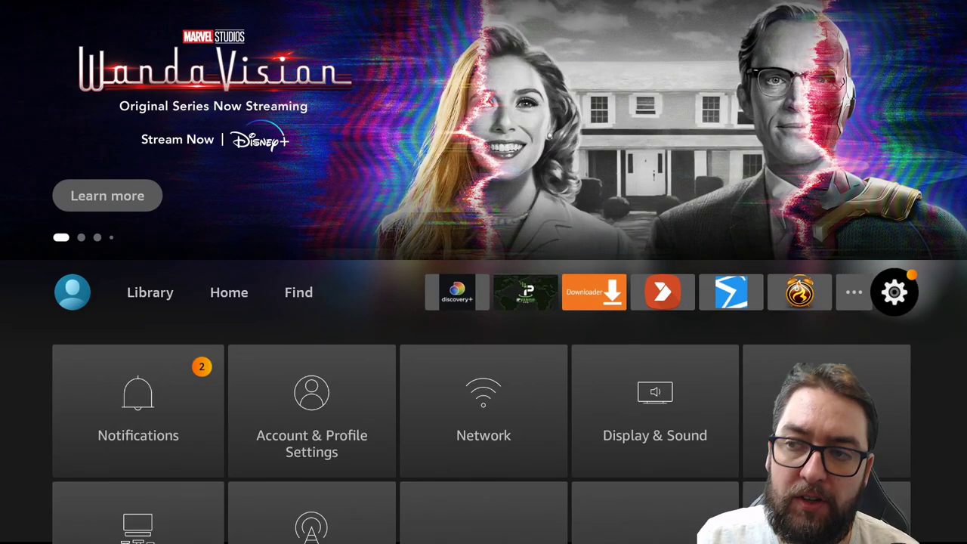
key("Down")
key("Down")
key("Down")
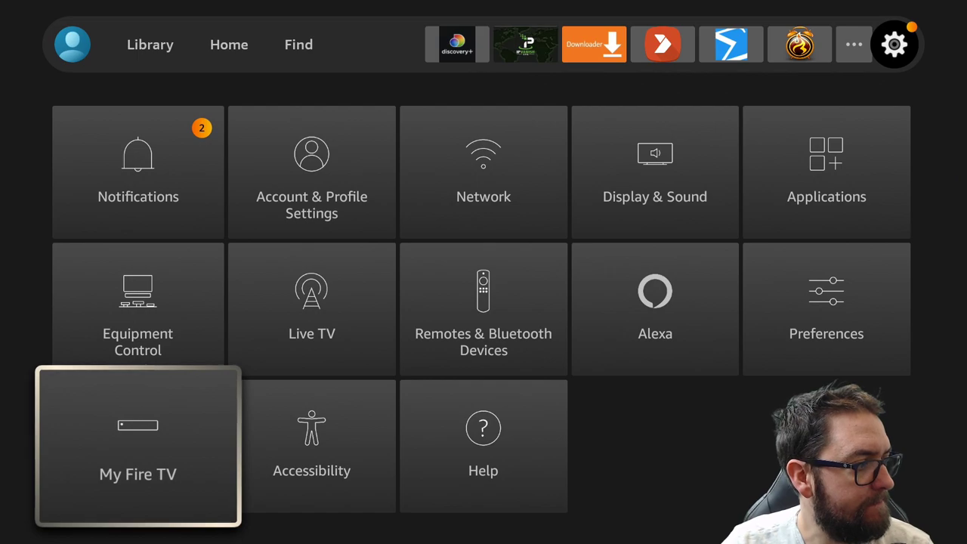
key("Return")
In Developer Options, check Downloader's permission under Install unknown apps
key("Down")
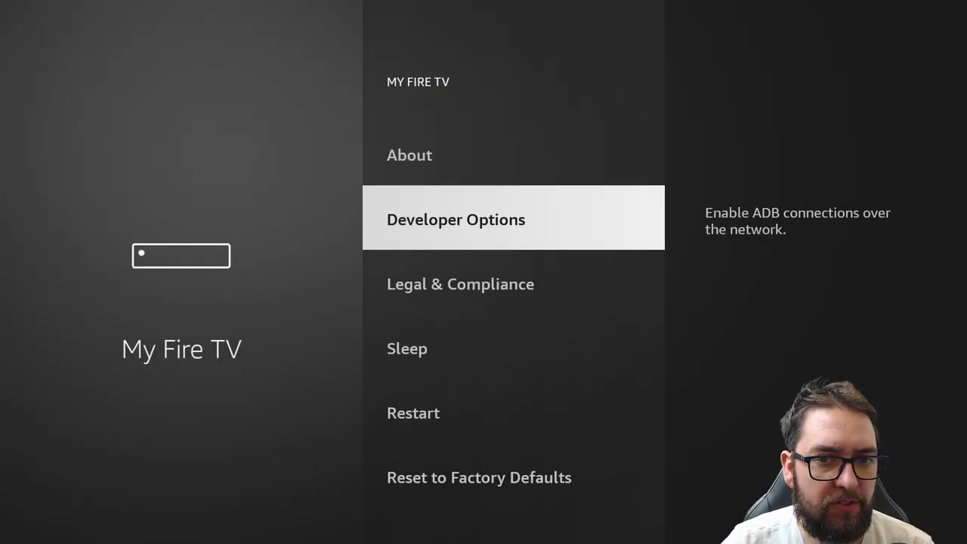
key("Return")
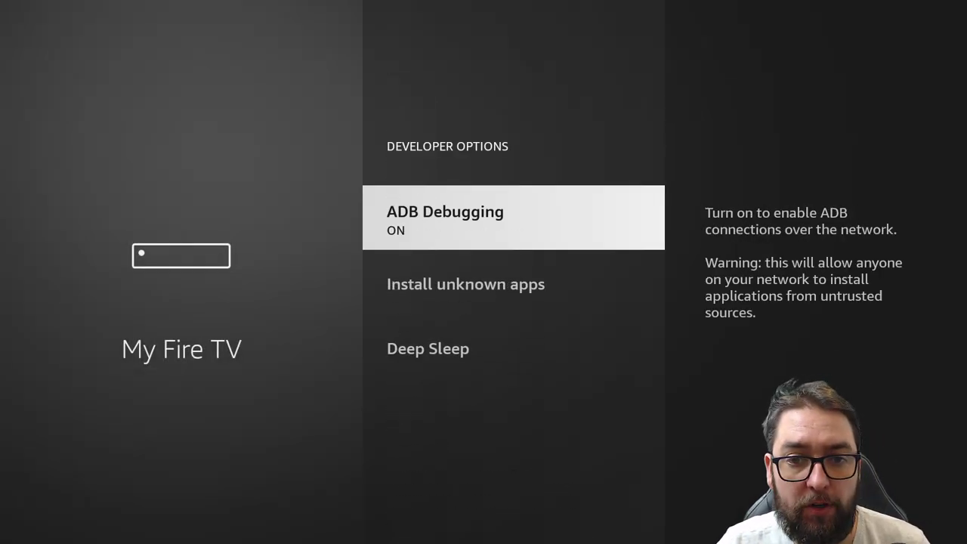
key("Down")
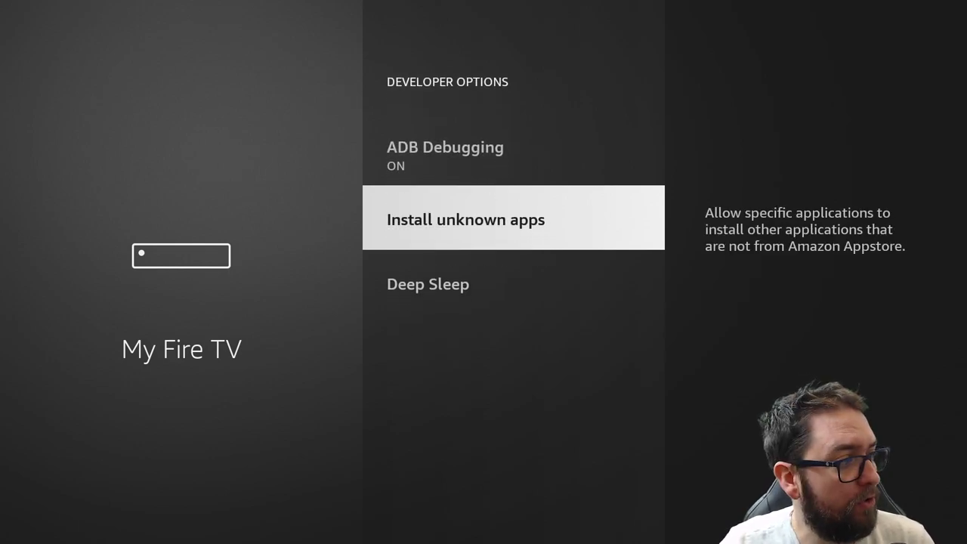
key("Return")
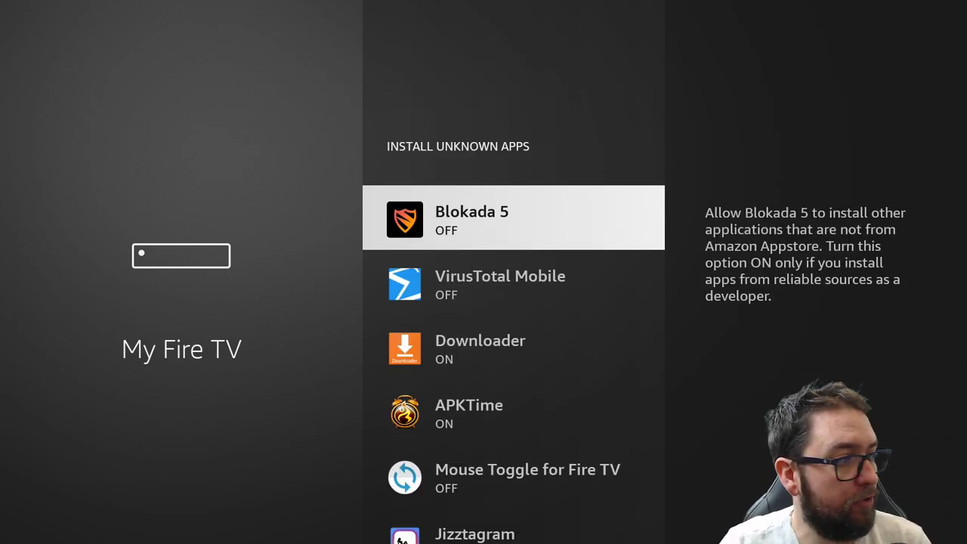
key("Down")
key("Down")
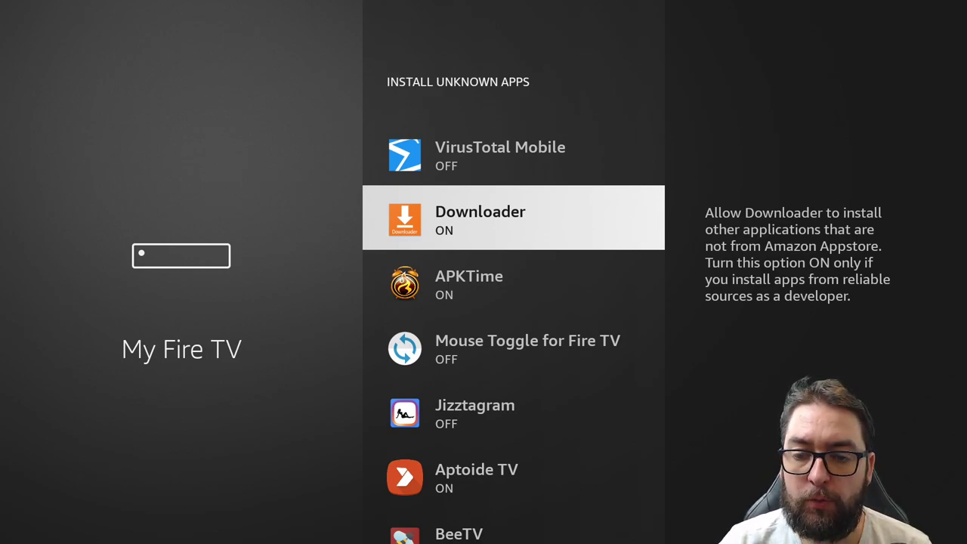
Return to the home screen and launch Downloader
key("Home")
key("Down")
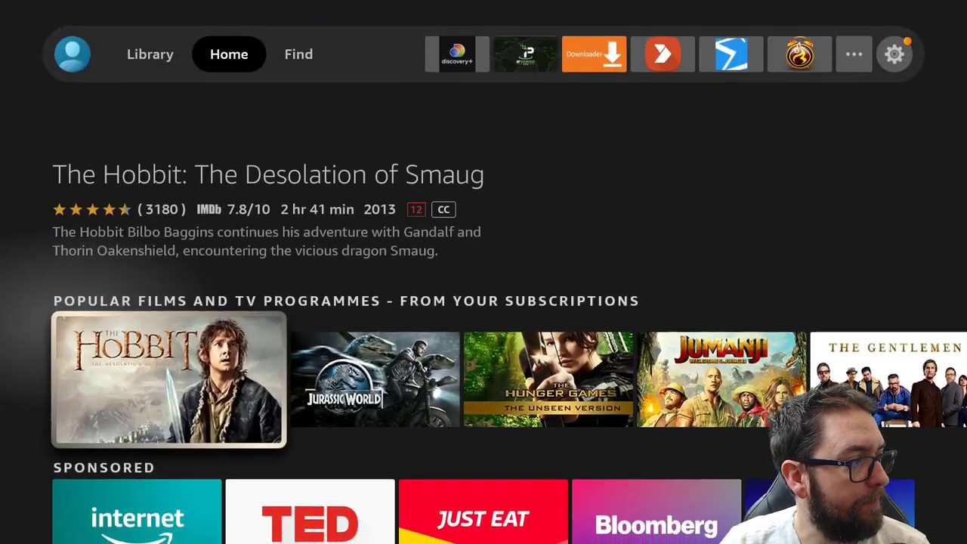
key("Up")
key("Right")
key("Right")
key("Right")
key("Right")
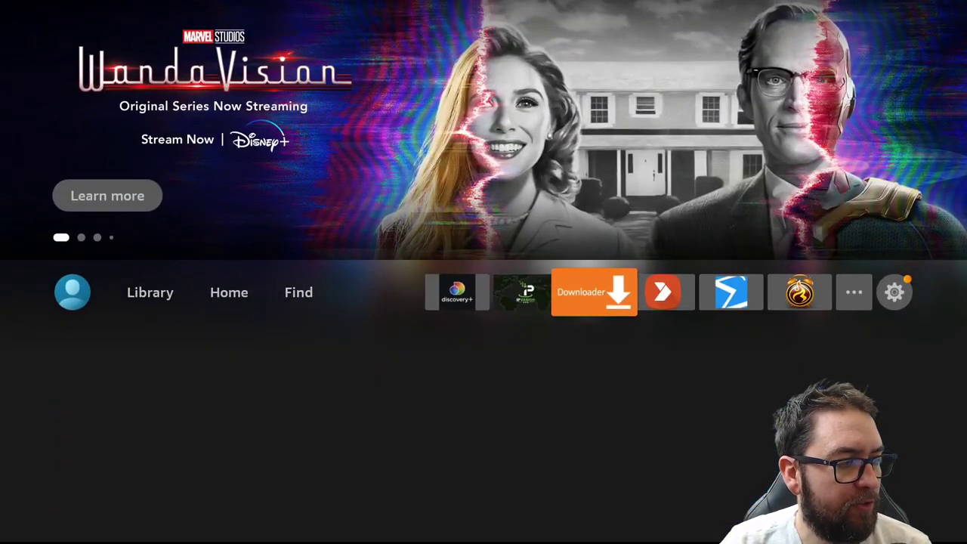
key("Return")
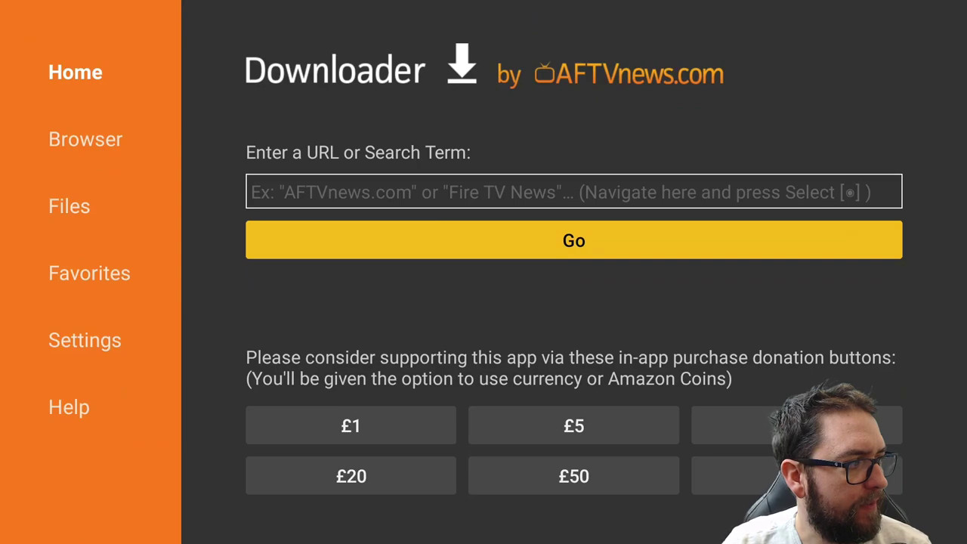
Begin the address in the URL or search term field with "doc"
key("Down")
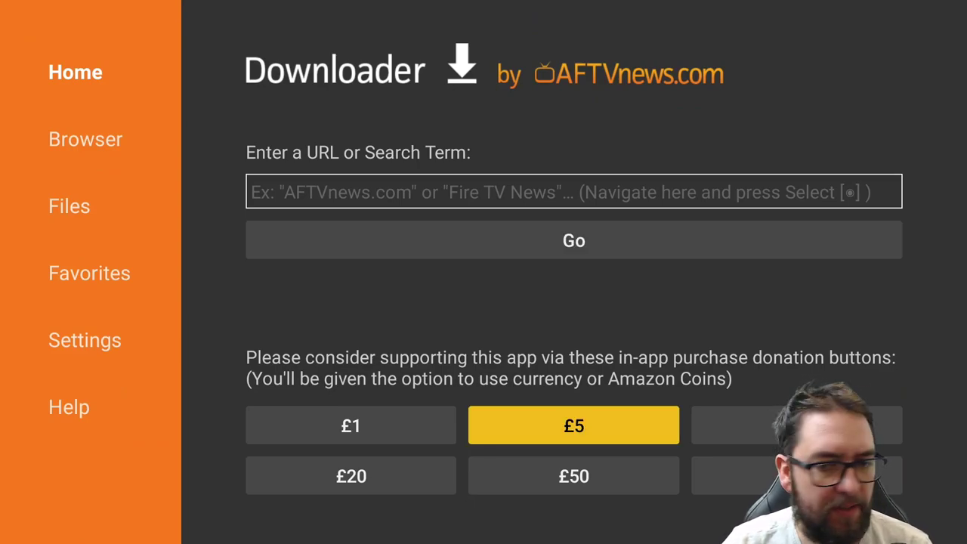
key("Up")
key("Up")
key("Return")
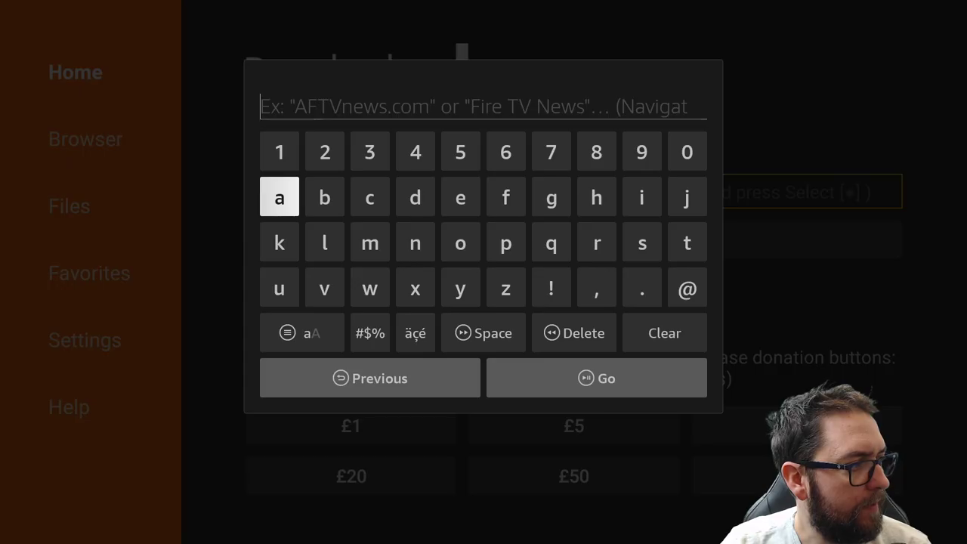
key("Right")
key("Right")
key("Right")
key("Return")
key("Down")
key("Right")
key("Return")
key("Up")
key("Left")
key("Left")
key("Return")
Append "squiffy" to the address so it reads "docsquiffy"
key("Down")
key("Right")
key("Right")
key("Right")
key("Right")
key("Right")
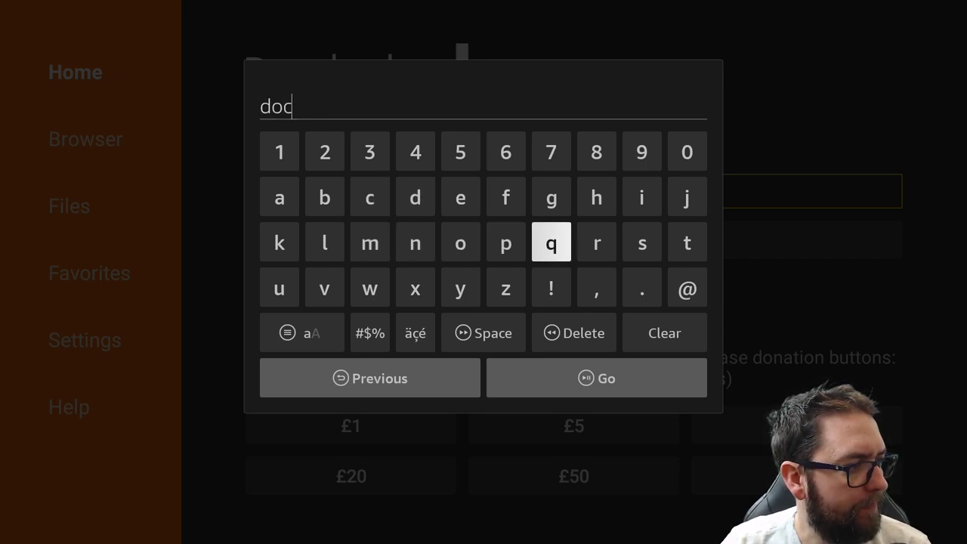
key("Return")
key("Left")
key("Left")
key("Return")
key("Down")
key("Left")
key("Left")
key("Left")
key("Left")
key("Left")
key("Left")
key("Return")
key("Up")
key("Up")
key("Right")
key("Right")
key("Right")
key("Right")
key("Right")
key("Right")
key("Right")
key("Right")
key("Return")
key("Left")
key("Left")
key("Left")
key("Return")
key("Return")
key("Down")
key("Down")
key("Left")
key("Return")
Add the ".com" ending to the address
key("Right")
key("Right")
key("Right")
key("Right")
key("Return")
key("Up")
key("Up")
key("Left")
key("Left")
key("Left")
key("Left")
key("Left")
key("Left")
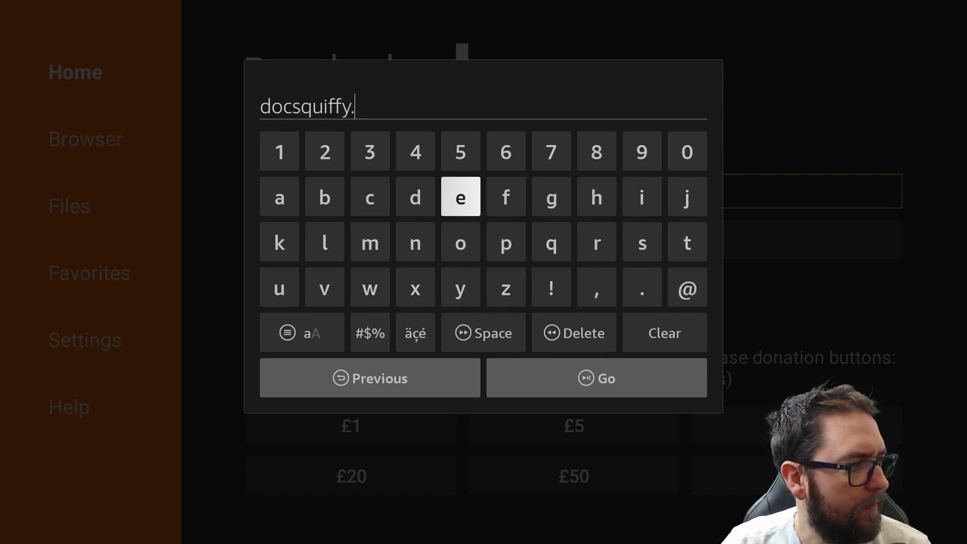
key("Return")
key("Down")
key("Right")
key("Right")
key("Return")
key("Left")
key("Left")
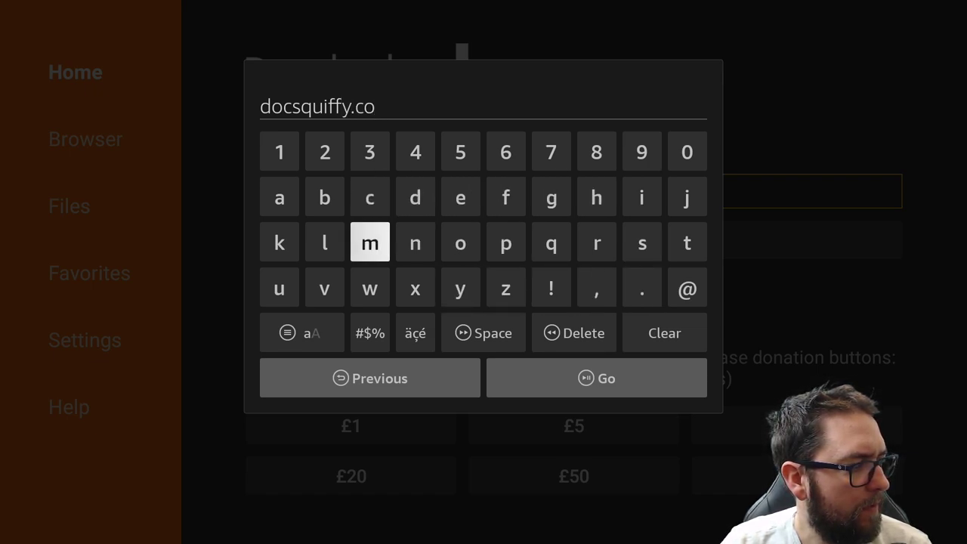
key("Return")
Add a forward slash after "docsquiffy.com" in the address and return to the letter layout
key("Down")
key("Down")
key("Return")
key("Up")
key("Up")
key("Right")
key("Return")
key("Down")
key("Down")
key("Left")
key("Return")
Append "down" to the address after the slash
key("Up")
key("Up")
key("Up")
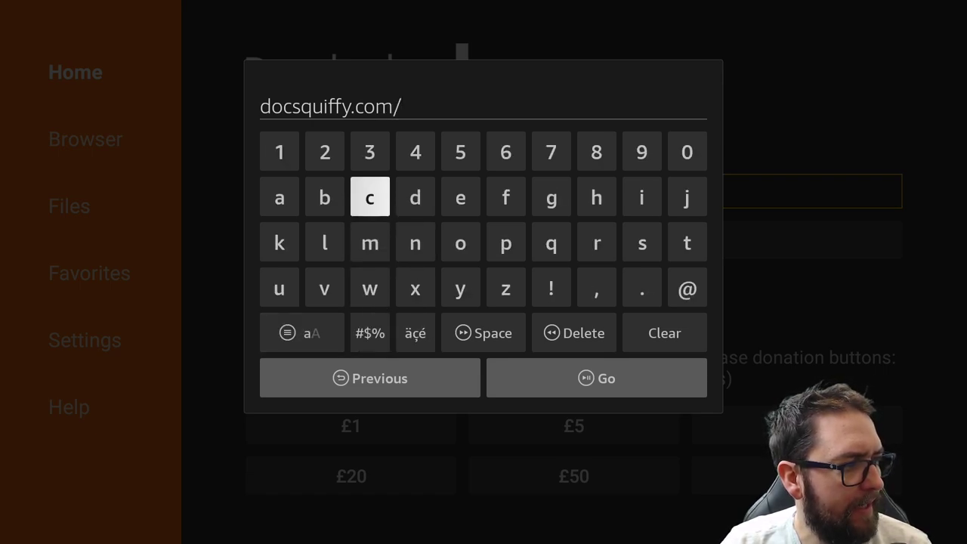
key("Right")
key("Return")
key("Down")
key("Right")
key("Return")
key("Left")
key("Left")
key("Left")
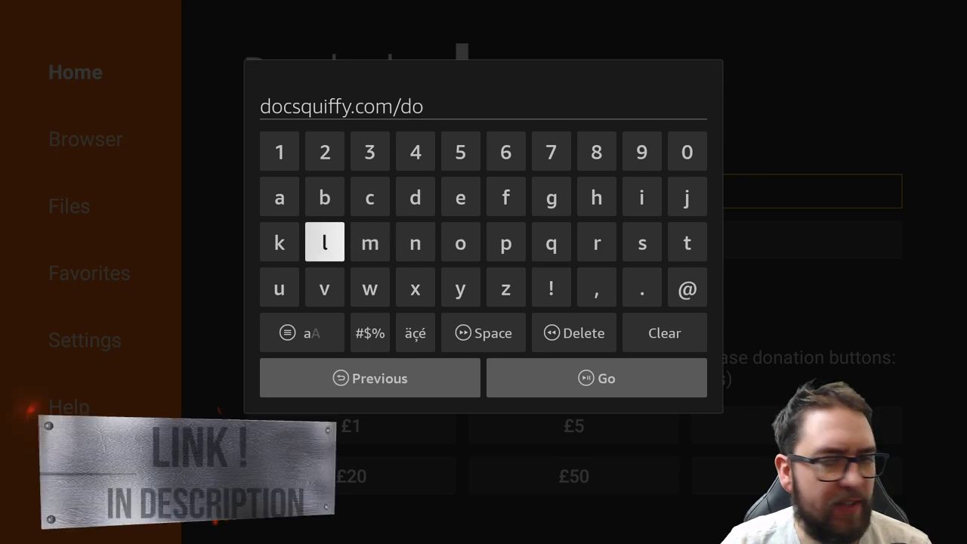
key("Down")
key("Right")
key("Return")
key("Up")
key("Right")
key("Return")
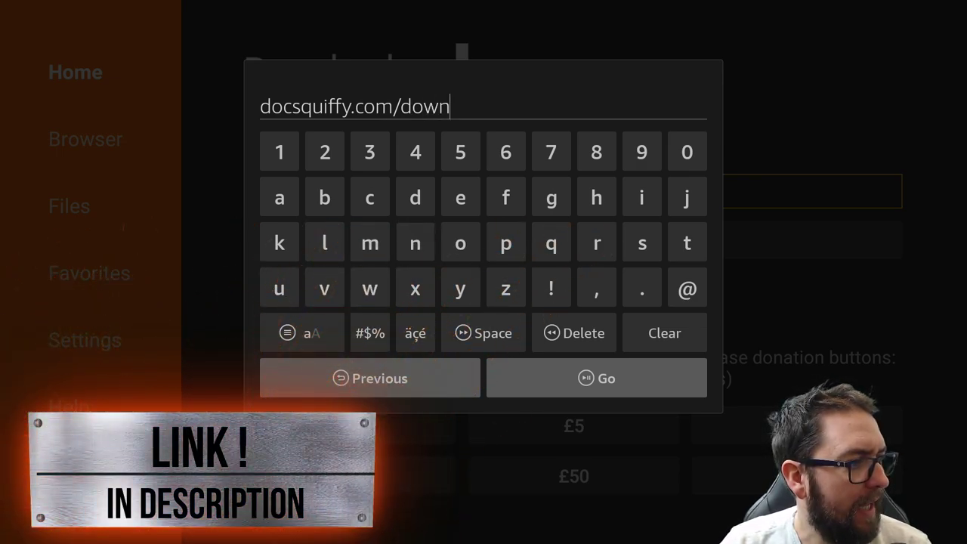
Append "load" so the address reads "docsquiffy.com/download"
key("Right")
key("Right")
key("Right")
key("Left")
key("Left")
key("Left")
key("Left")
key("Left")
key("Return")
key("Right")
key("Right")
key("Right")
key("Return")
key("Up")
key("Left")
key("Left")
key("Left")
key("Left")
key("Return")
key("Right")
key("Right")
key("Right")
key("Return")
Complete the address as "docsquiffy.com/downloads" and load the page
key("Down")
key("Right")
key("Right")
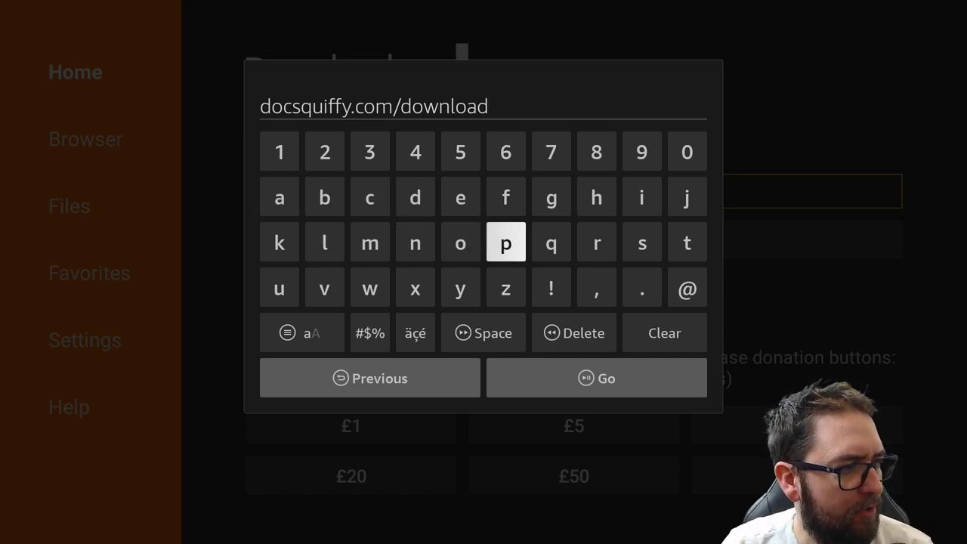
key("Right")
key("Right")
key("Right")
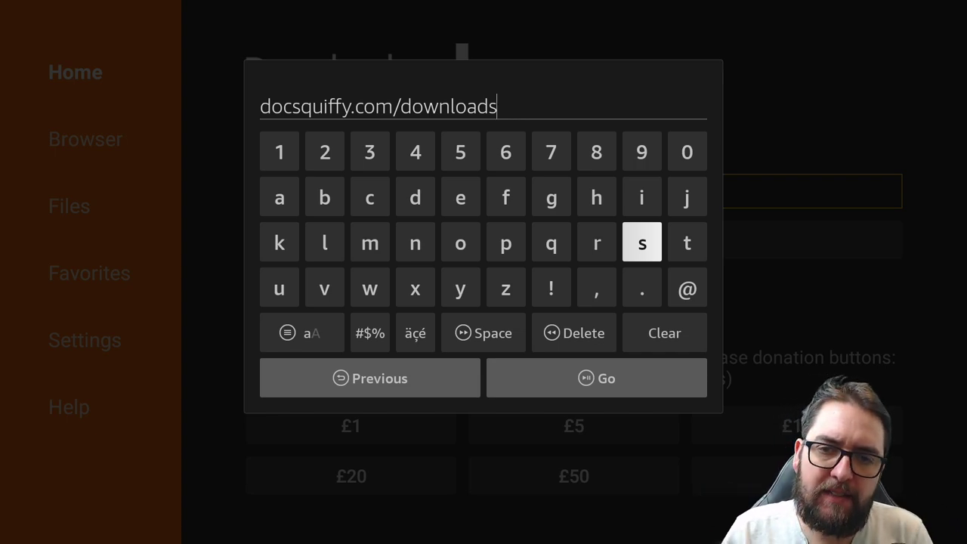
key("Down")
key("Down")
key("Down")
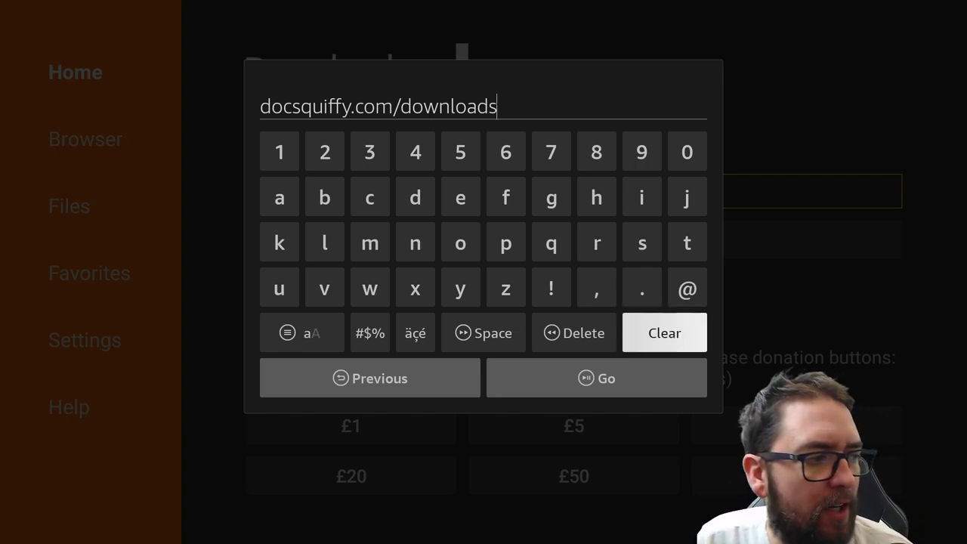
key("Return")
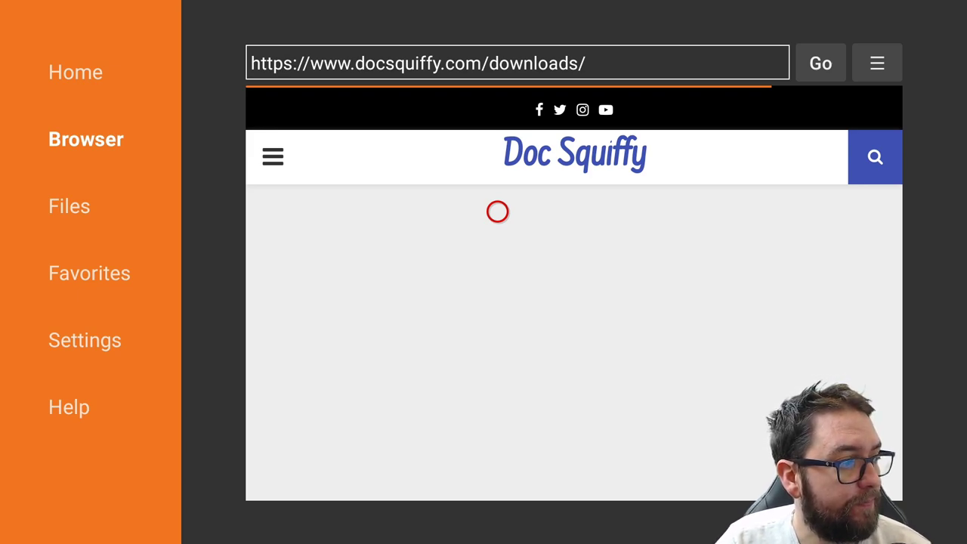
Open the Mouse Toggle (for Fire Tv Stick) link under Downloaders & Tools on the downloads page
scroll(497, 480, "down", 3)
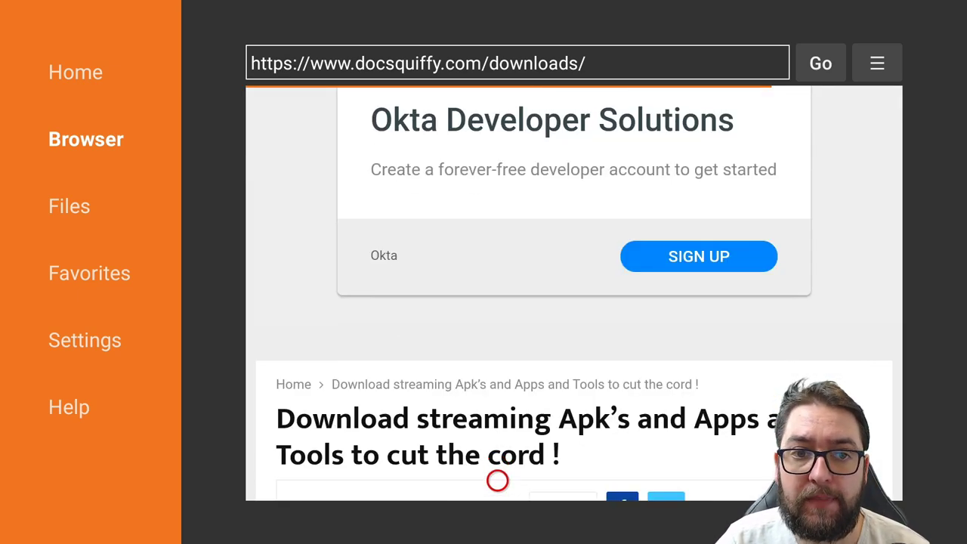
scroll(497, 481, "down", 1)
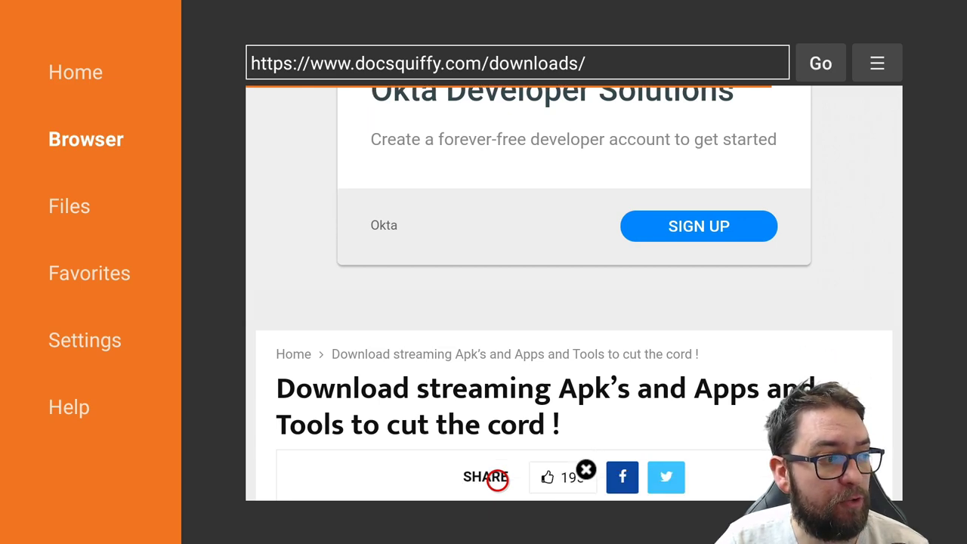
scroll(497, 480, "down", 5)
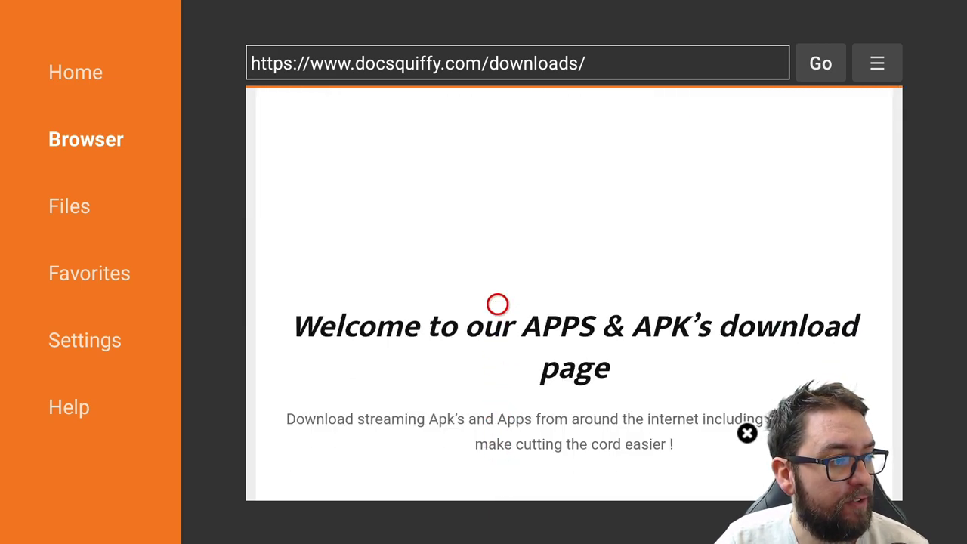
scroll(496, 479, "down", 9)
scroll(497, 478, "down", 7)
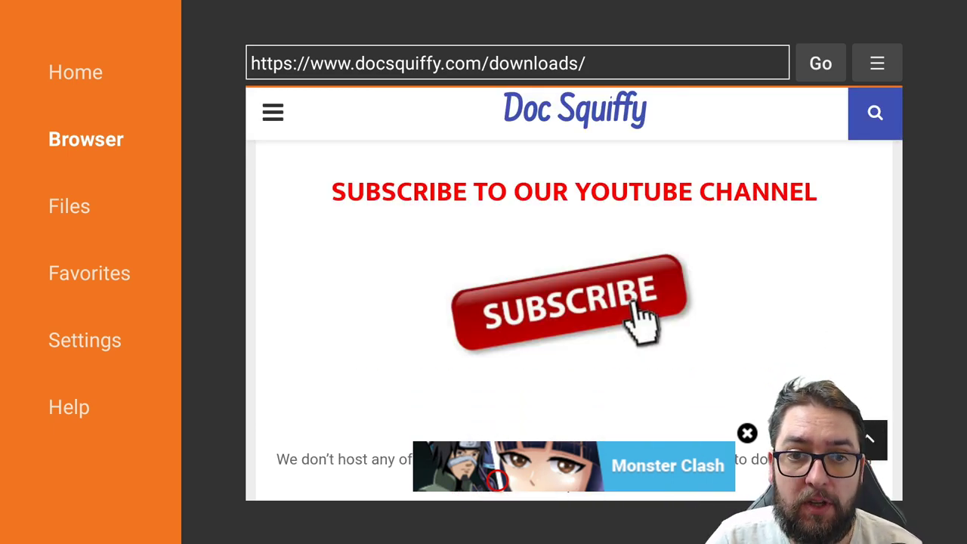
scroll(574, 317, "down", 10)
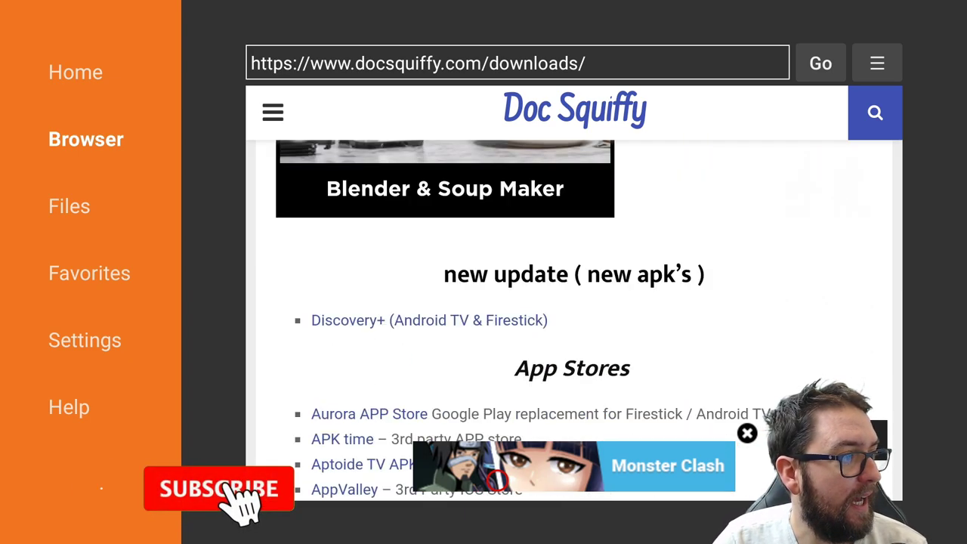
scroll(574, 317, "down", 3)
scroll(573, 317, "up", 4)
scroll(496, 477, "down", 5)
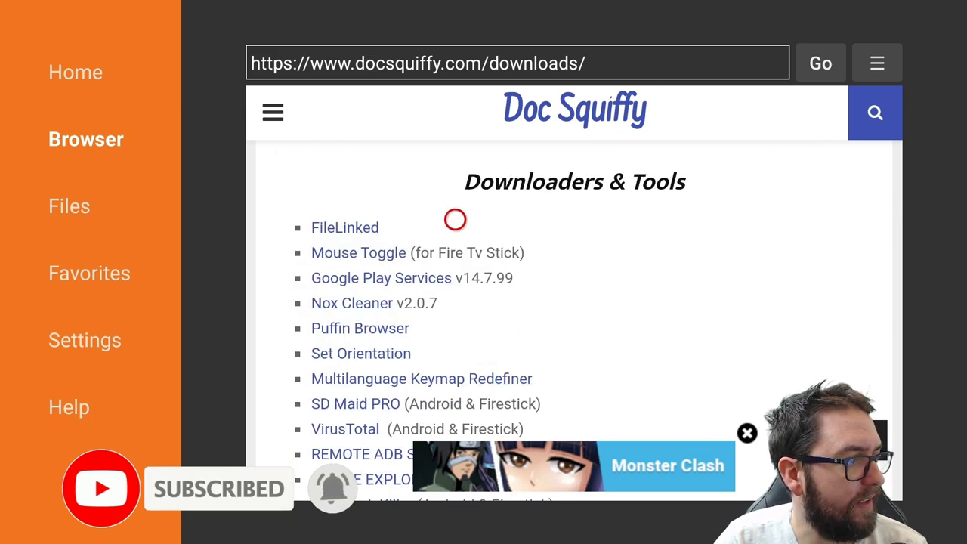
left_click(354, 252)
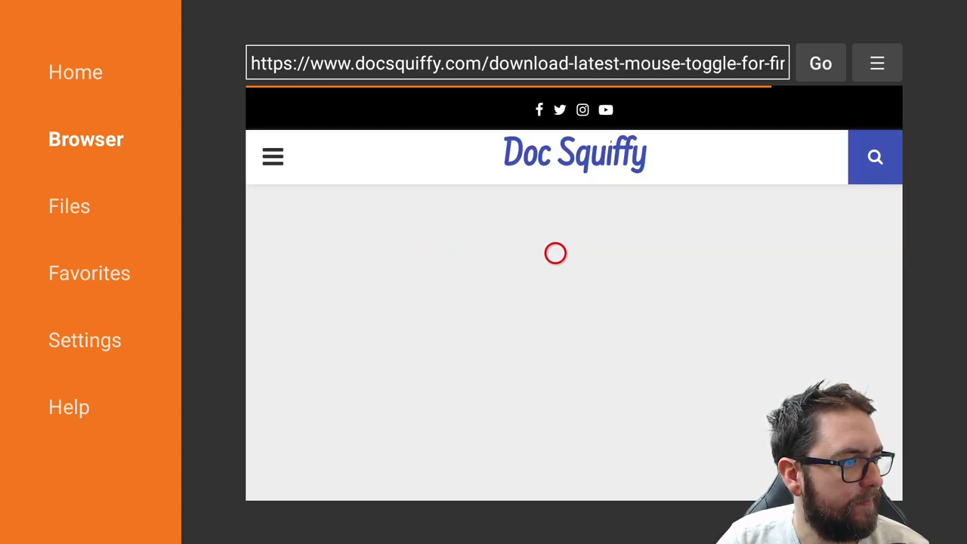
Download the latest Mouse Toggle for Firestick from its page, install it and close the installer
scroll(579, 475, "down", 5)
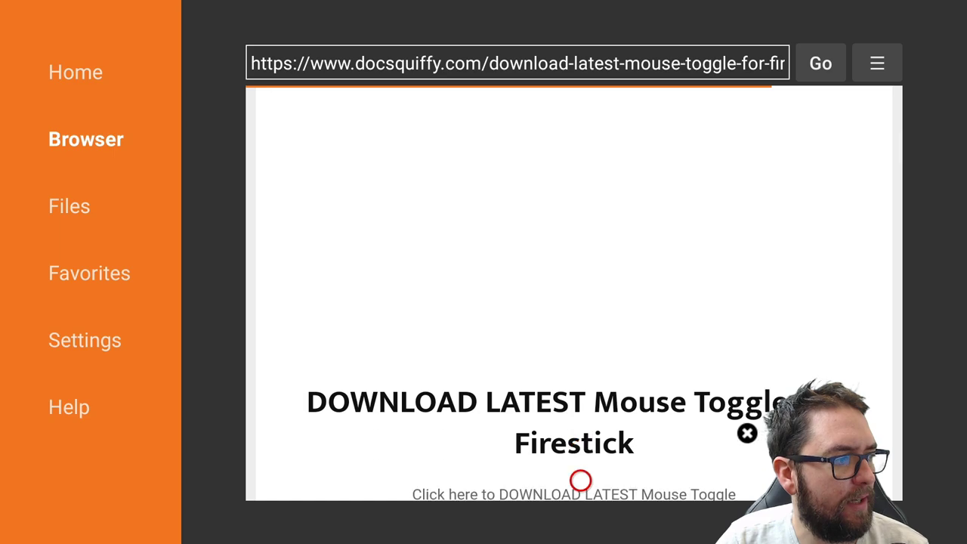
scroll(580, 480, "down", 6)
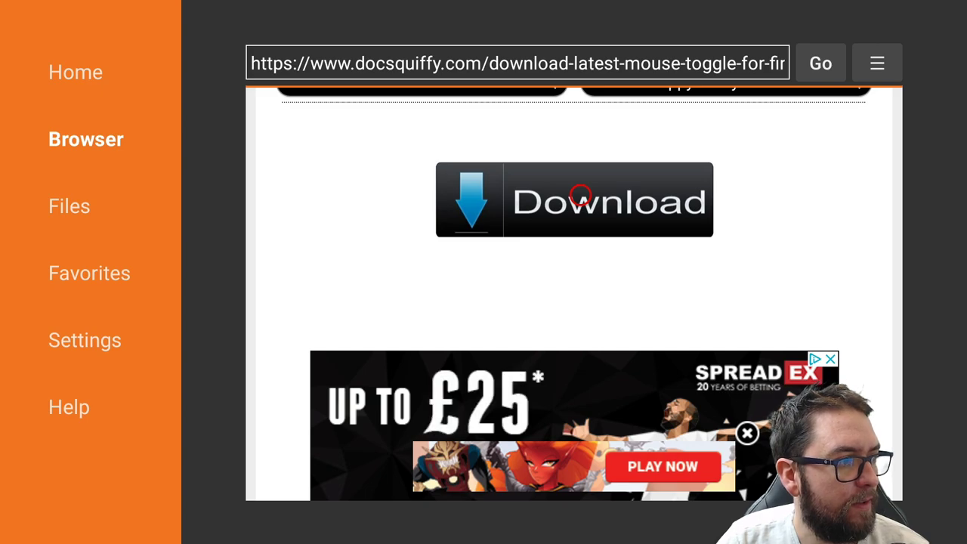
left_click(580, 194)
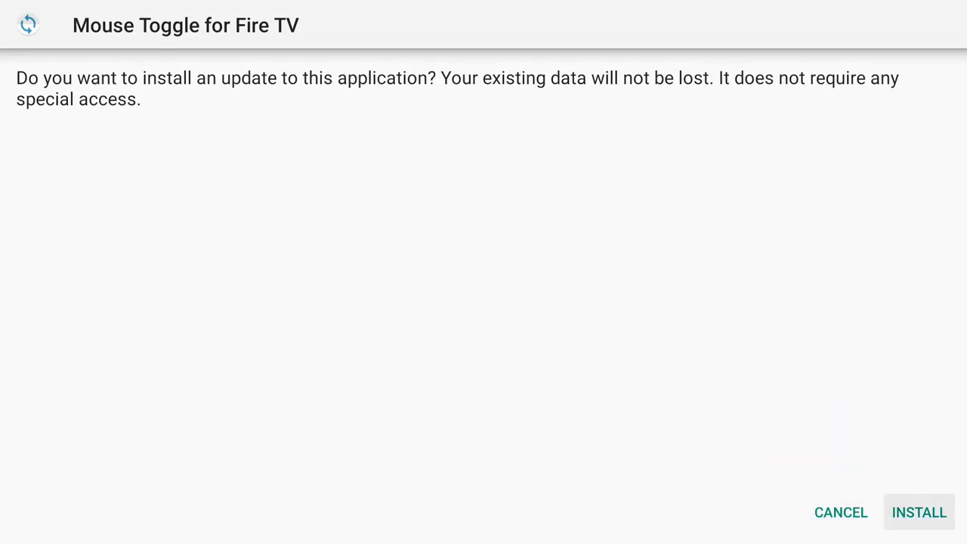
key("Return")
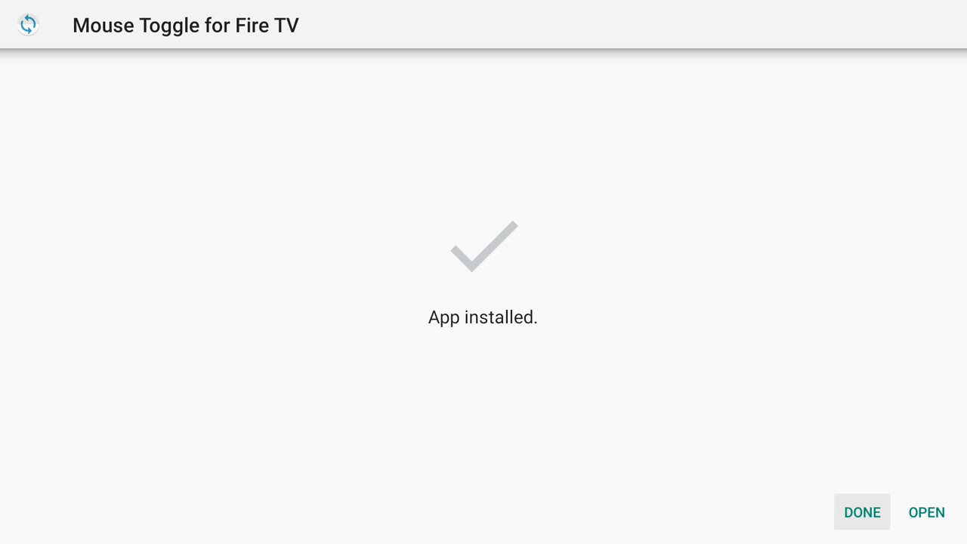
key("Return")
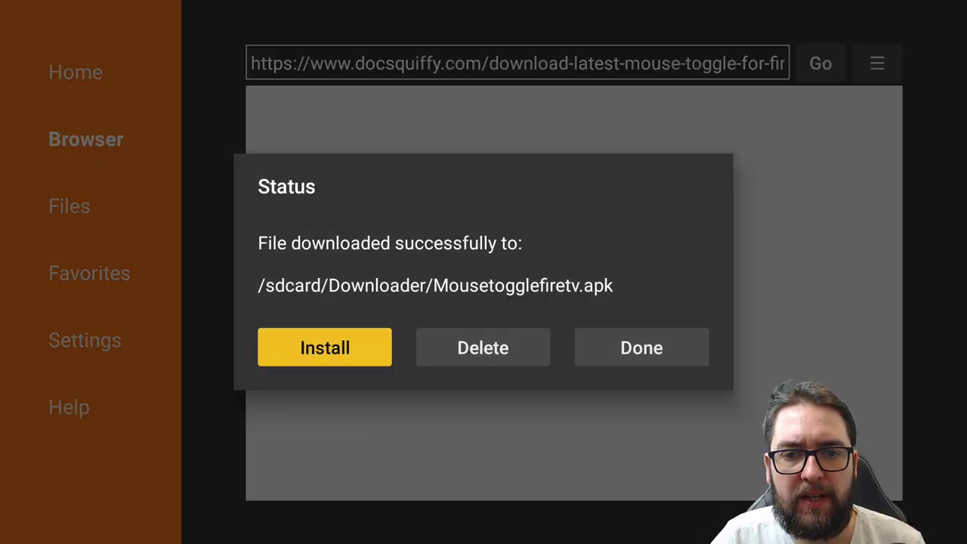
Delete the downloaded Mousetogglefiretv.apk installation file and confirm the deletion
key("Right")
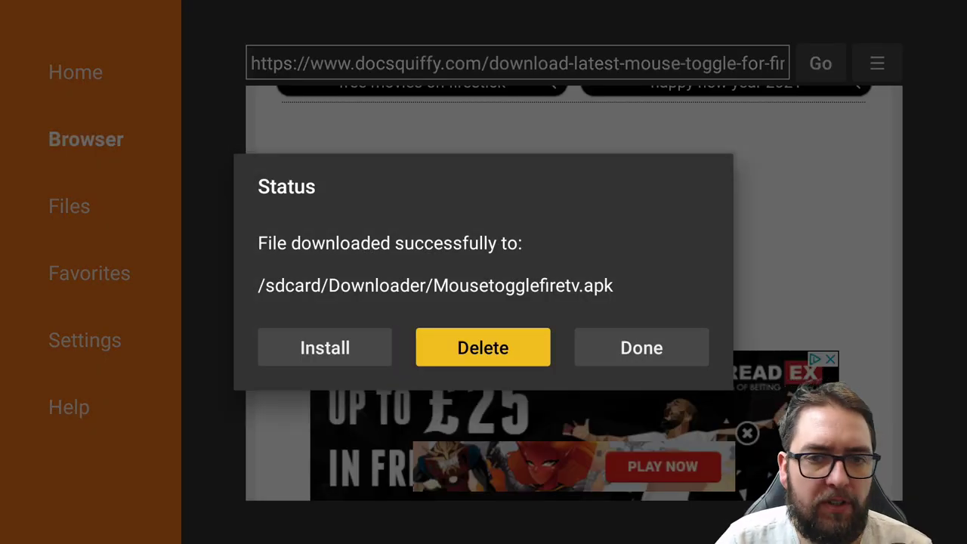
key("Return")
key("Left")
key("Return")
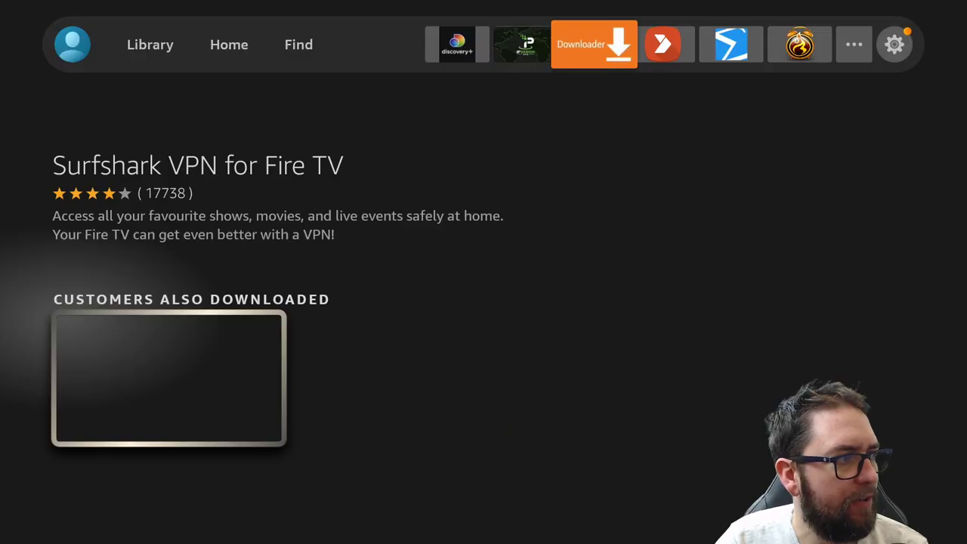
Return to the home screen and open the Apps library through its quick-access shortcut
key("Home")
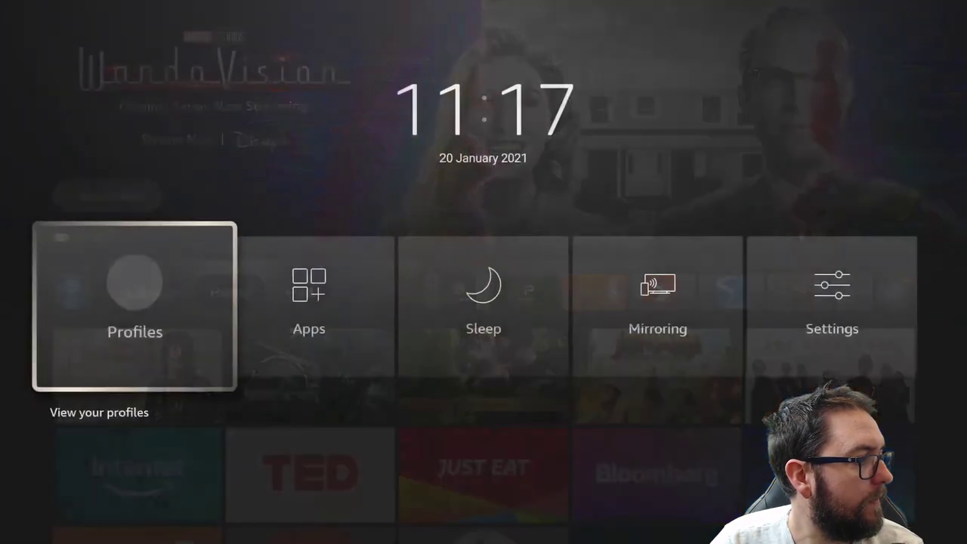
key("Escape")
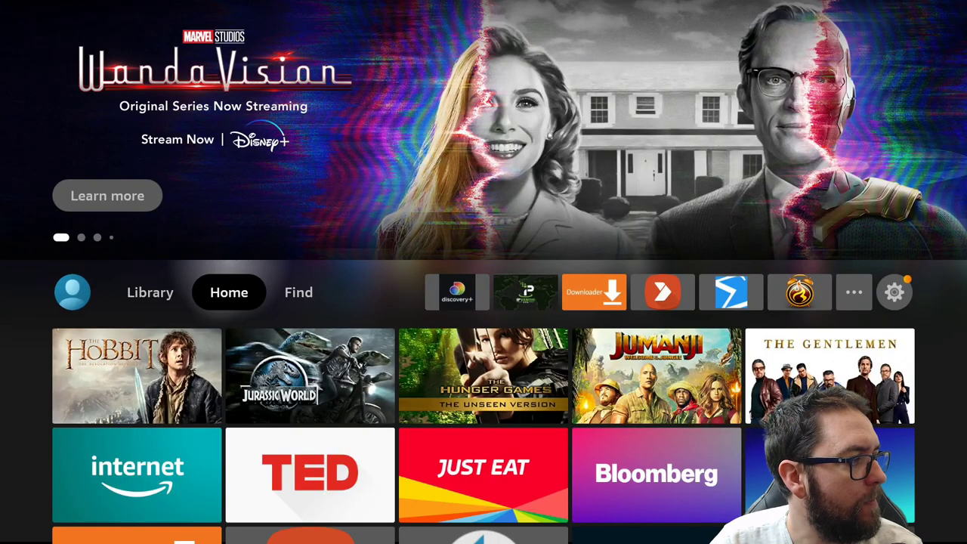
key("Home")
key("Right")
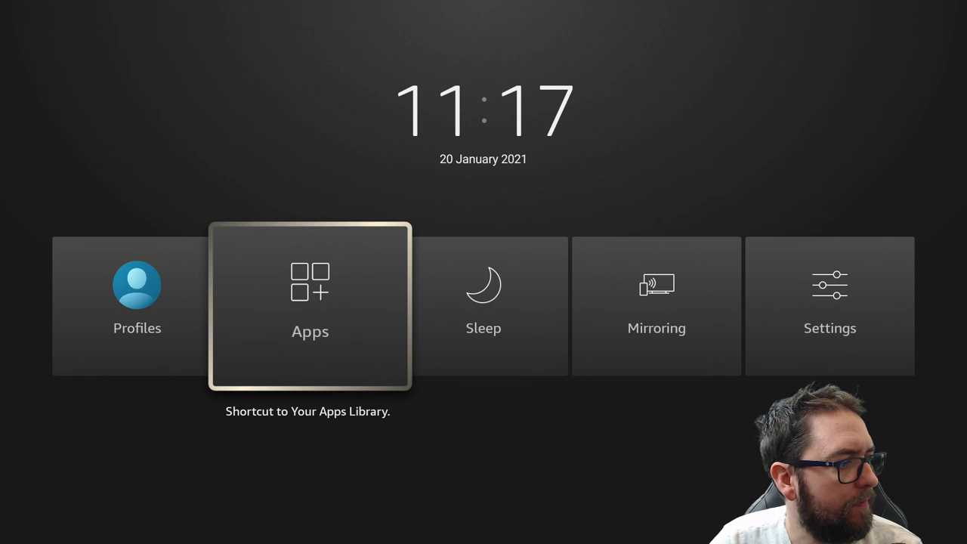
key("Return")
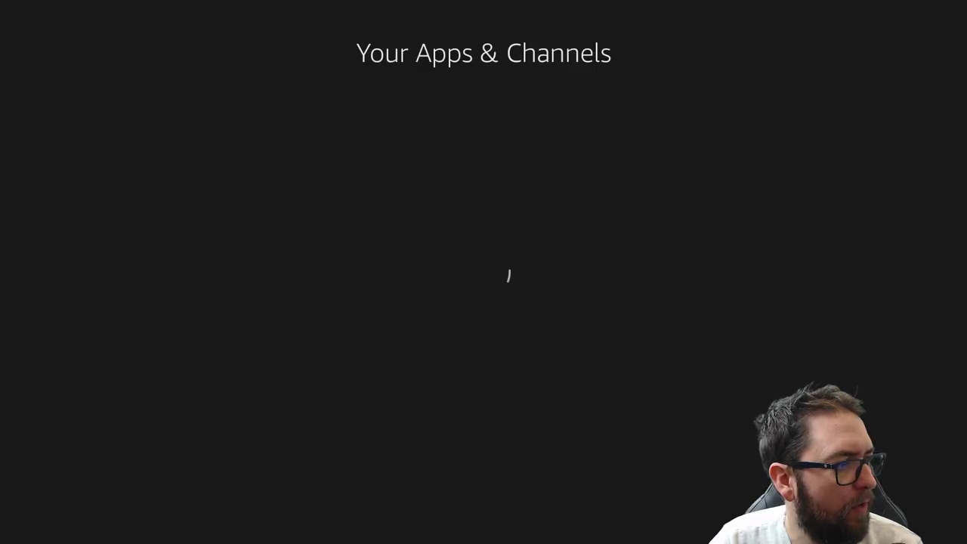
Launch Mouse Toggle for Fire TV from Your Apps & Channels, view its mouse service settings, and leave the app
key("Down")
key("Down")
key("Down")
key("Down")
key("Down")
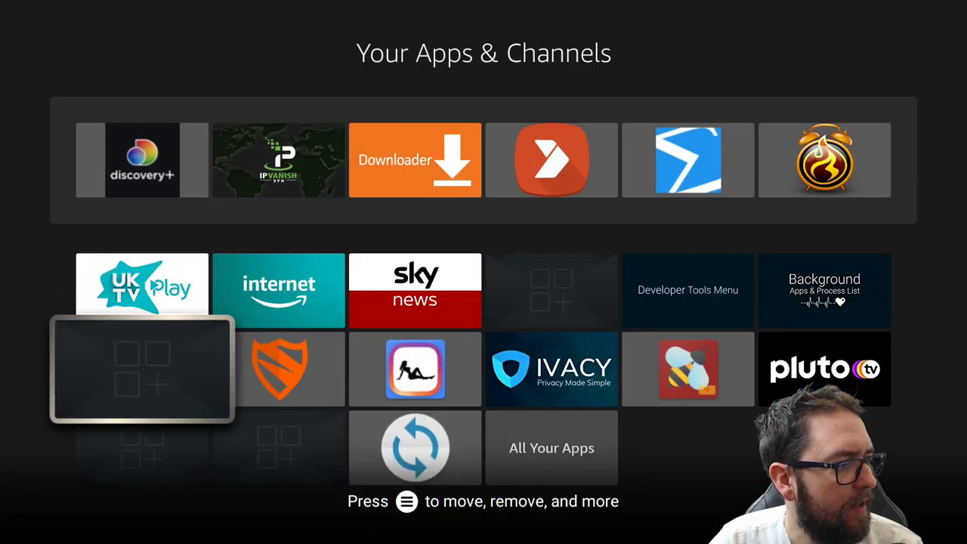
key("Right")
key("Right")
key("Return")
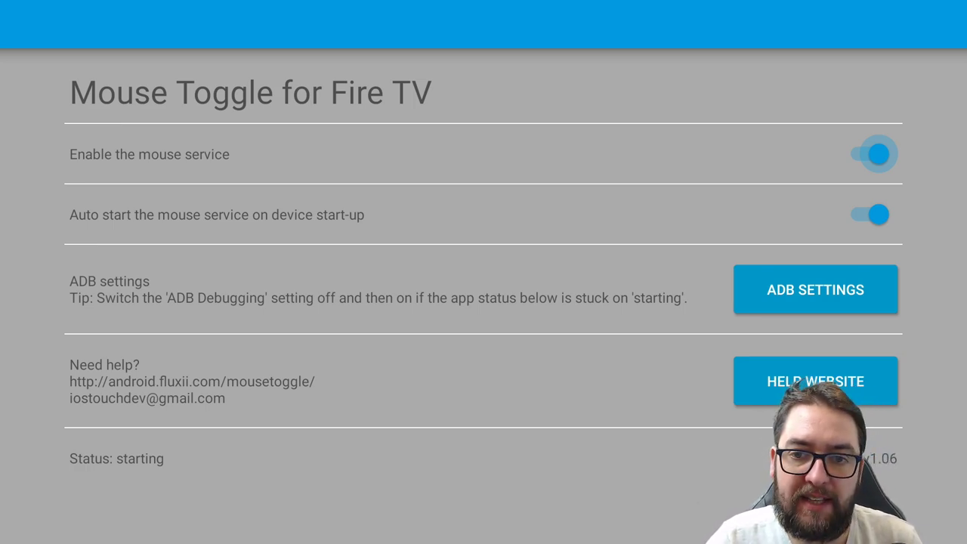
key("Home")
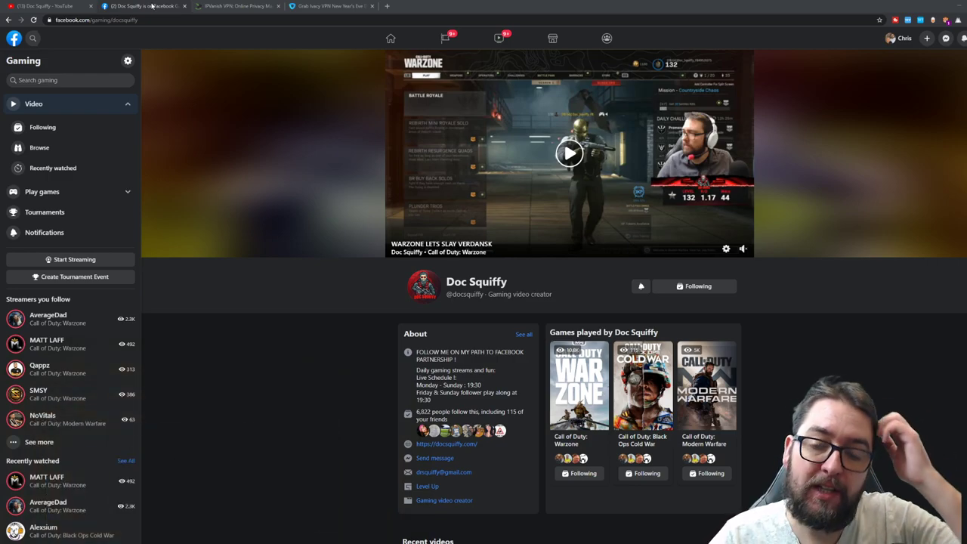
Switch to the web browser and view the IPVanish and Ivacy VPN offers, the Doc Squiffy Facebook page and the YouTube channel
left_click(208, 6)
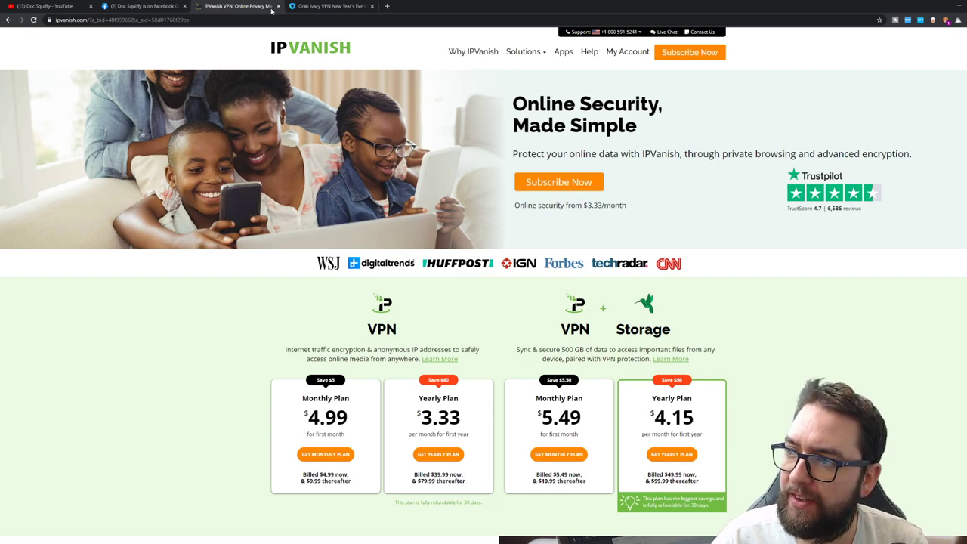
left_click(299, 7)
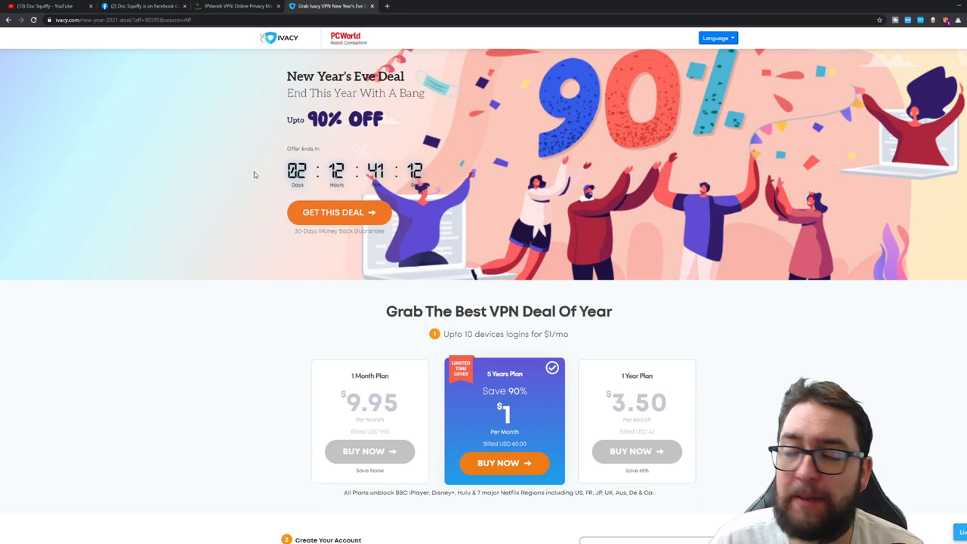
left_click(136, 5)
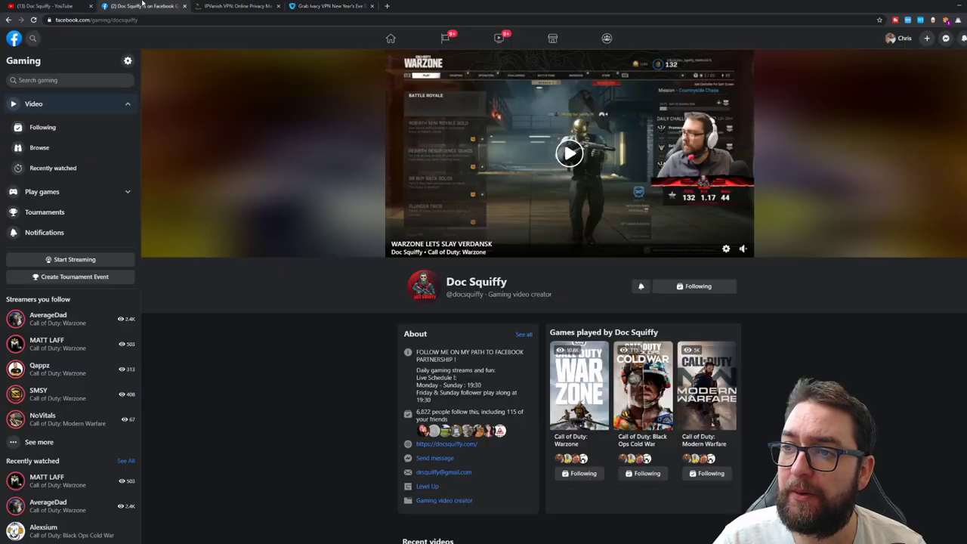
left_click(45, 5)
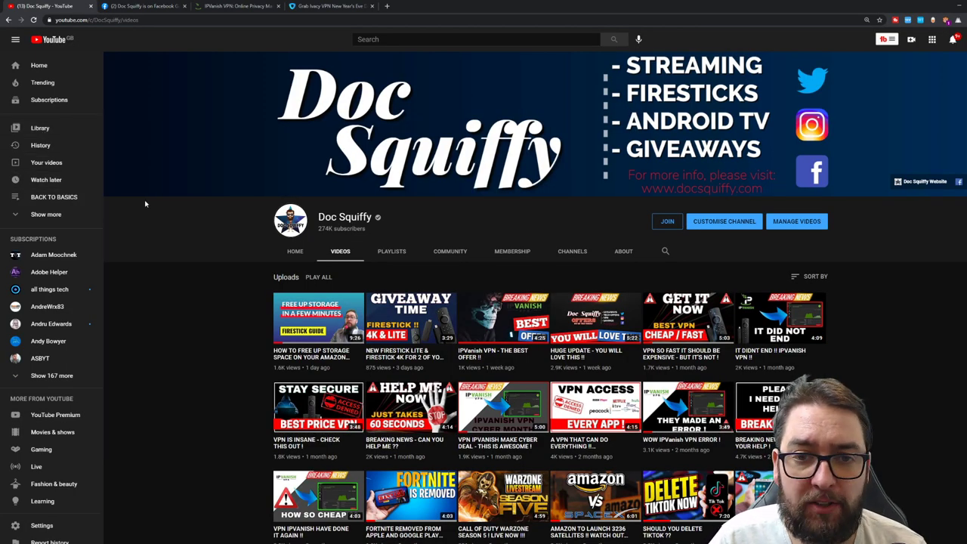